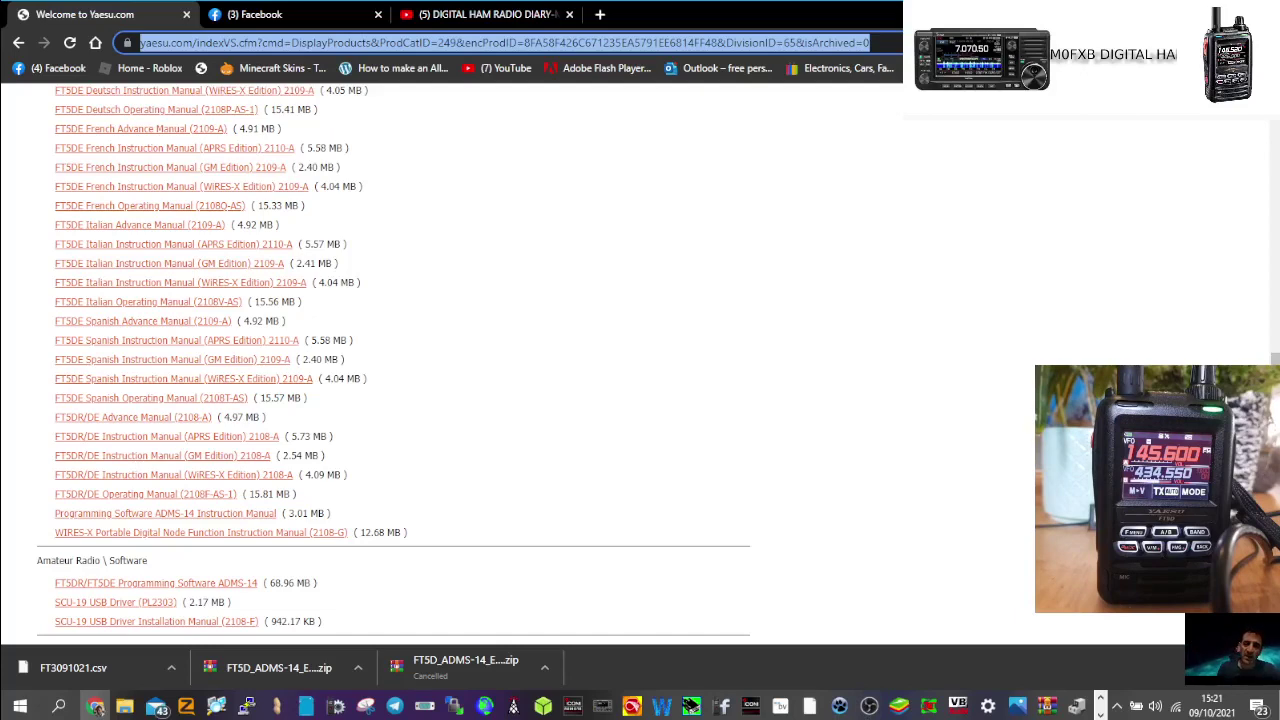
Step: Reload the FT5DR product page and scroll through it
key("Return")
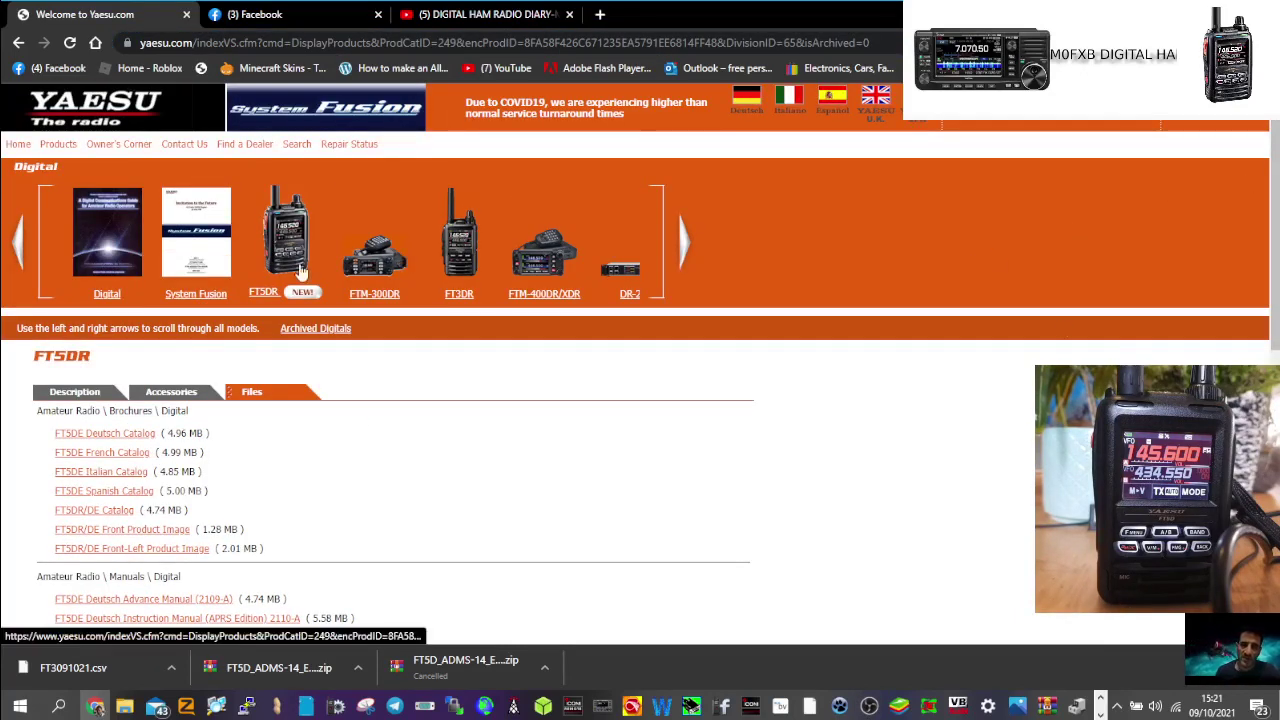
scroll(1277, 268, "down", 5)
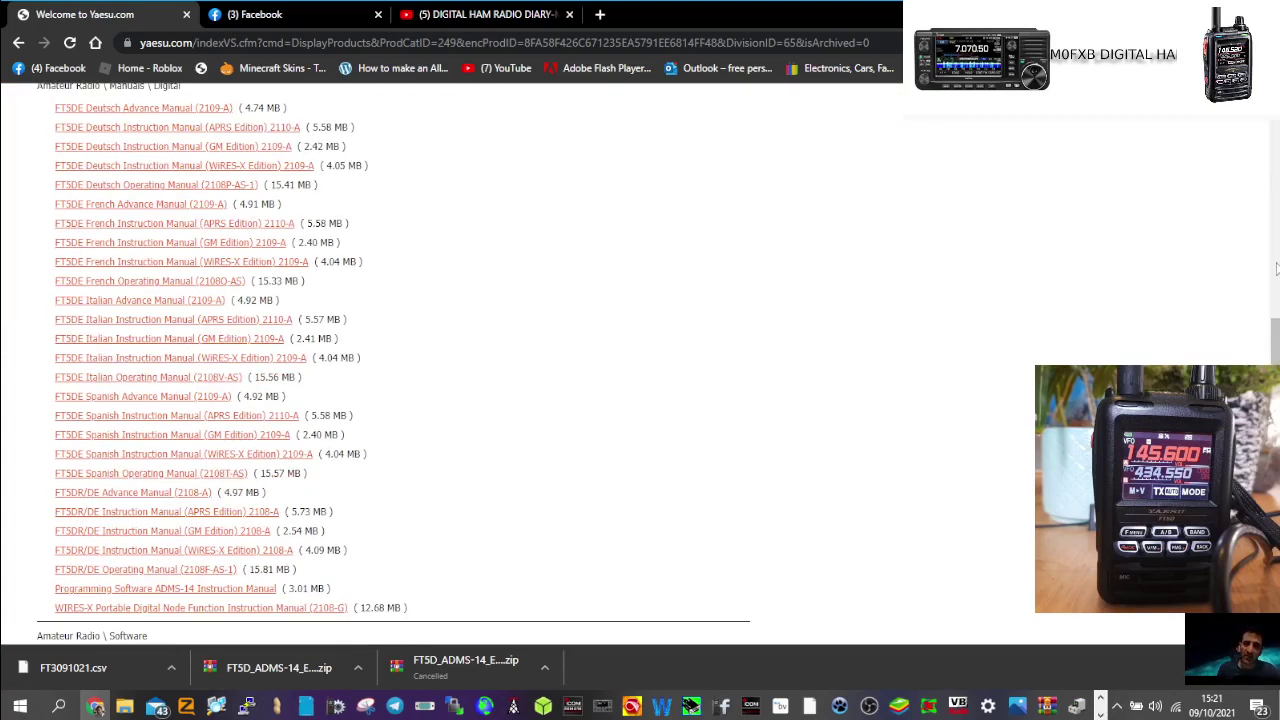
scroll(532, 312, "up", 5)
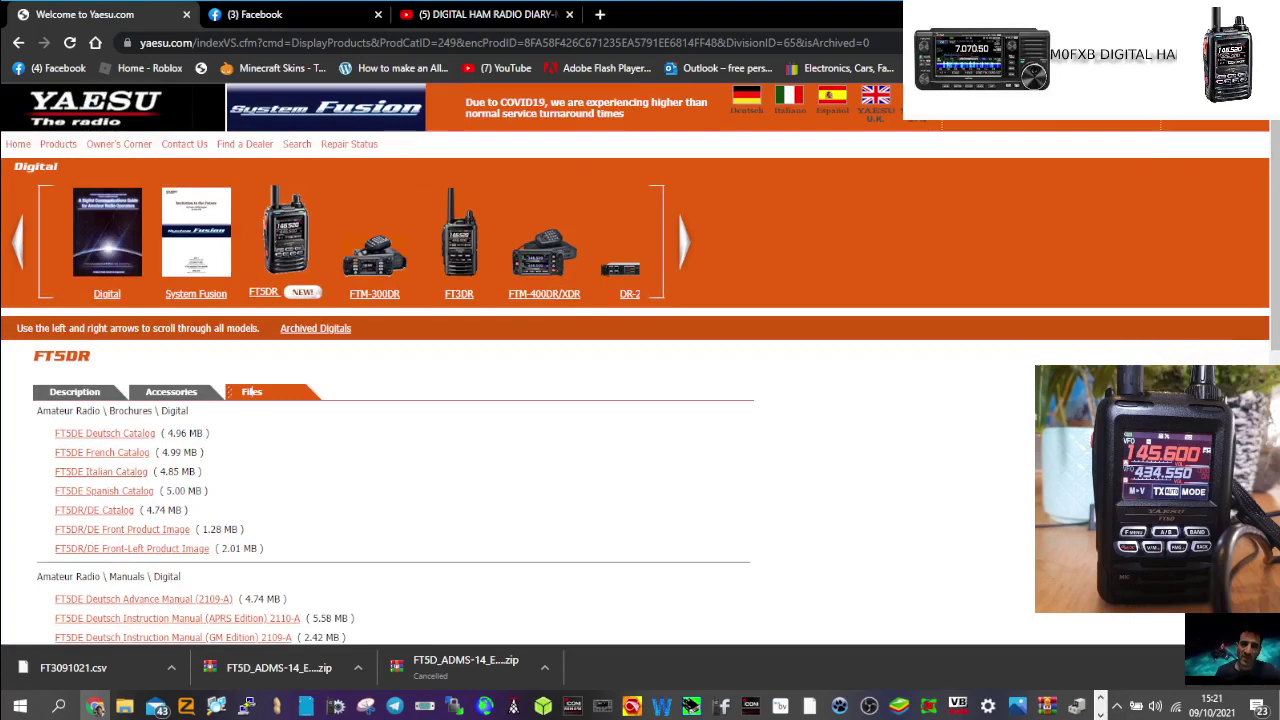
scroll(640, 400, "down", 15)
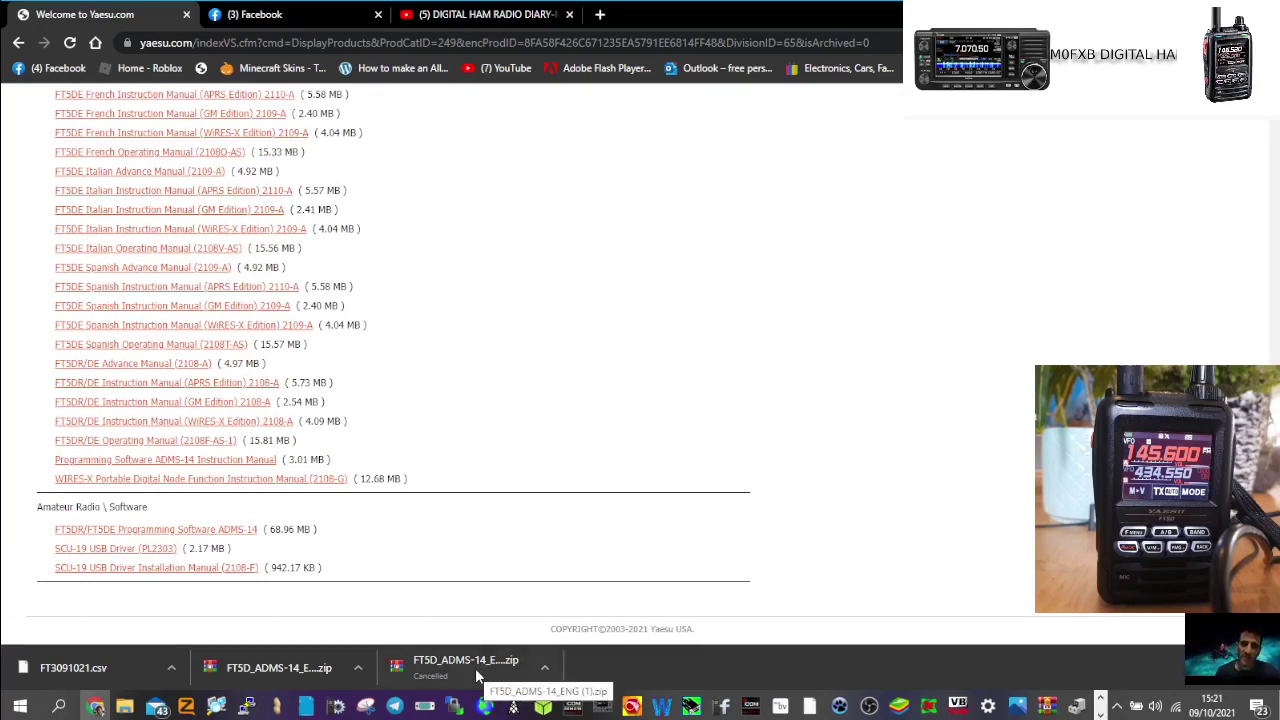
Step: Open the FT5D_ADMS-14_ENG zip in WinRAR, dismiss the licence reminder, close it and minimise Chrome
left_click(320, 670)
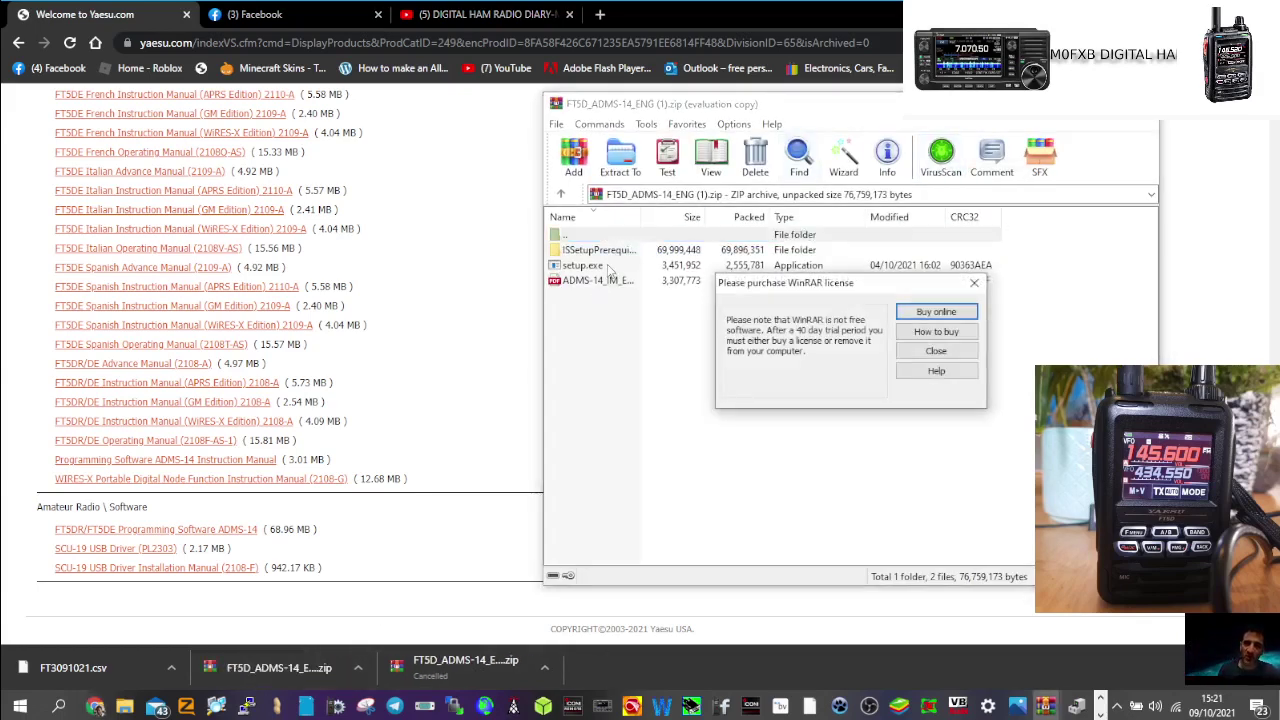
left_click(974, 282)
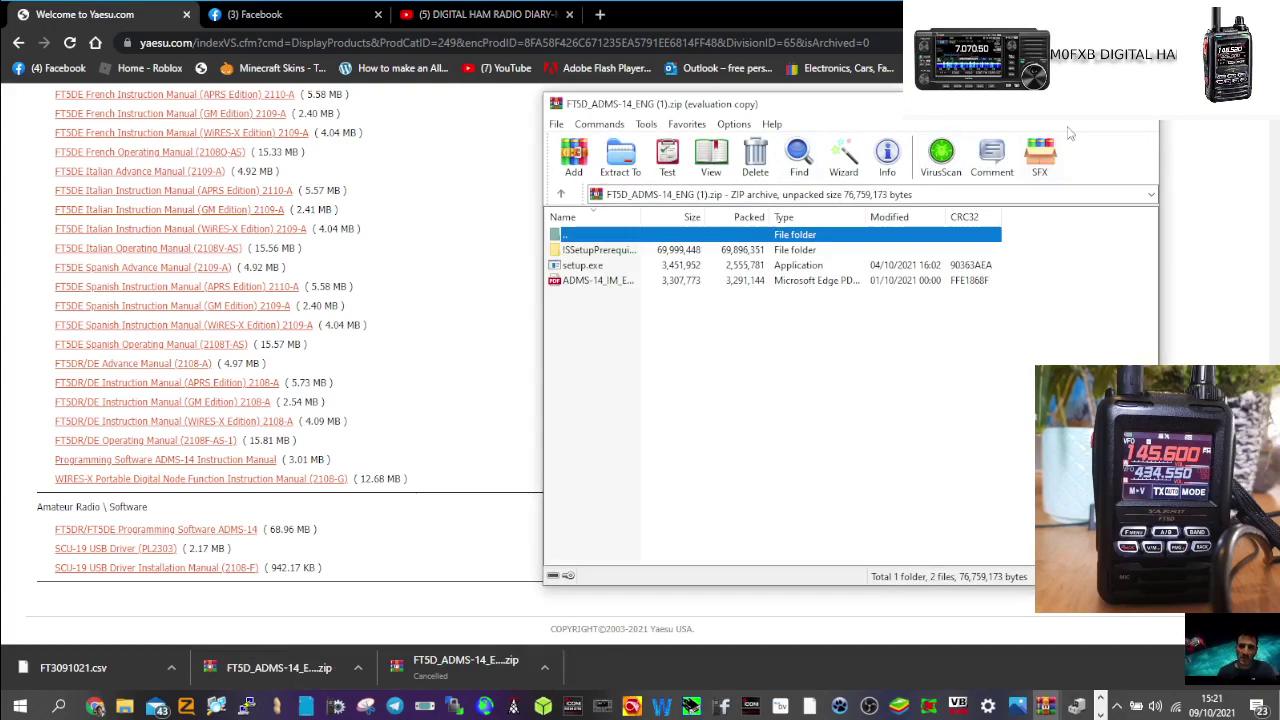
left_click(95, 706)
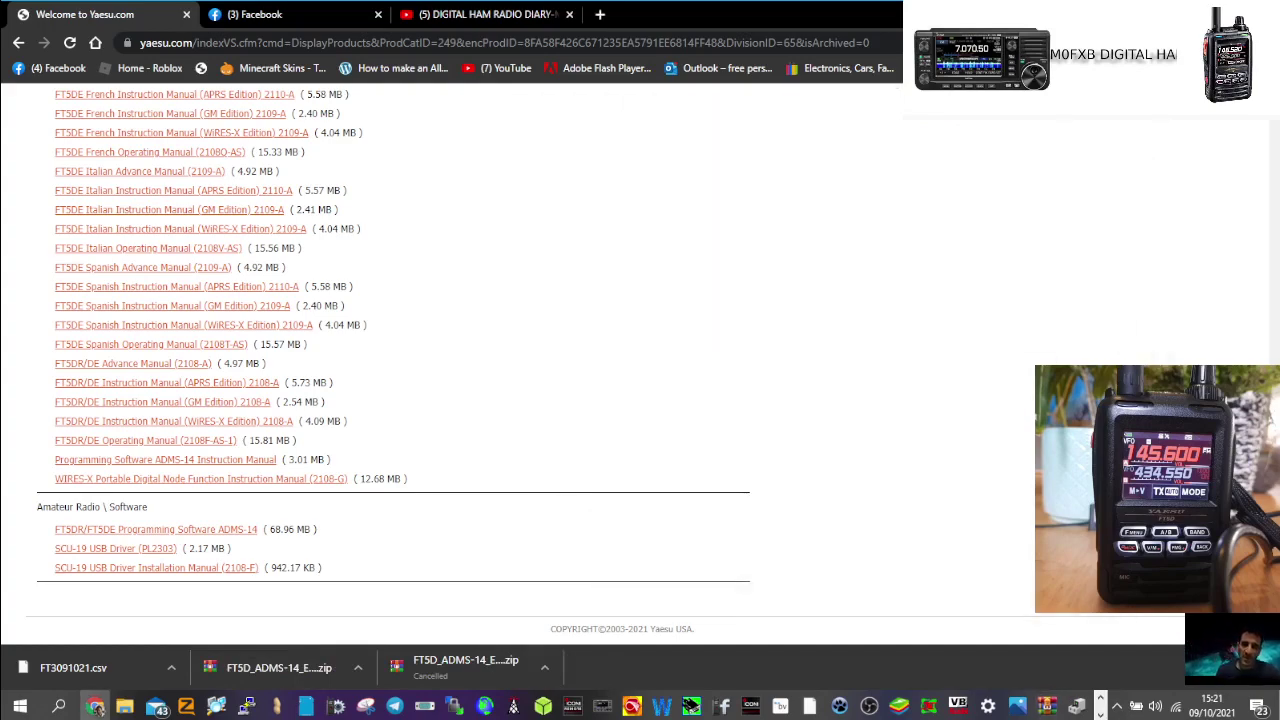
left_click(95, 706)
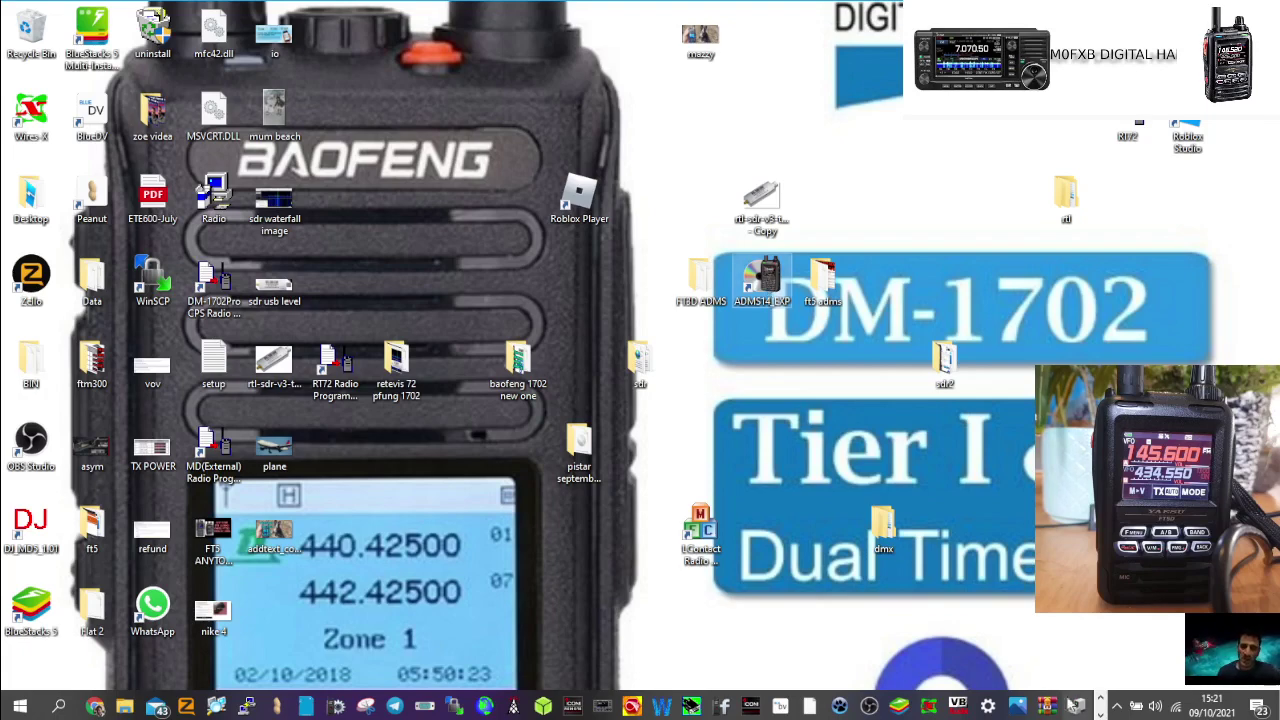
Step: Check the COM ports in Device Manager, then bring up FT5D Programmer ADMS-14 maximised
left_click(1075, 706)
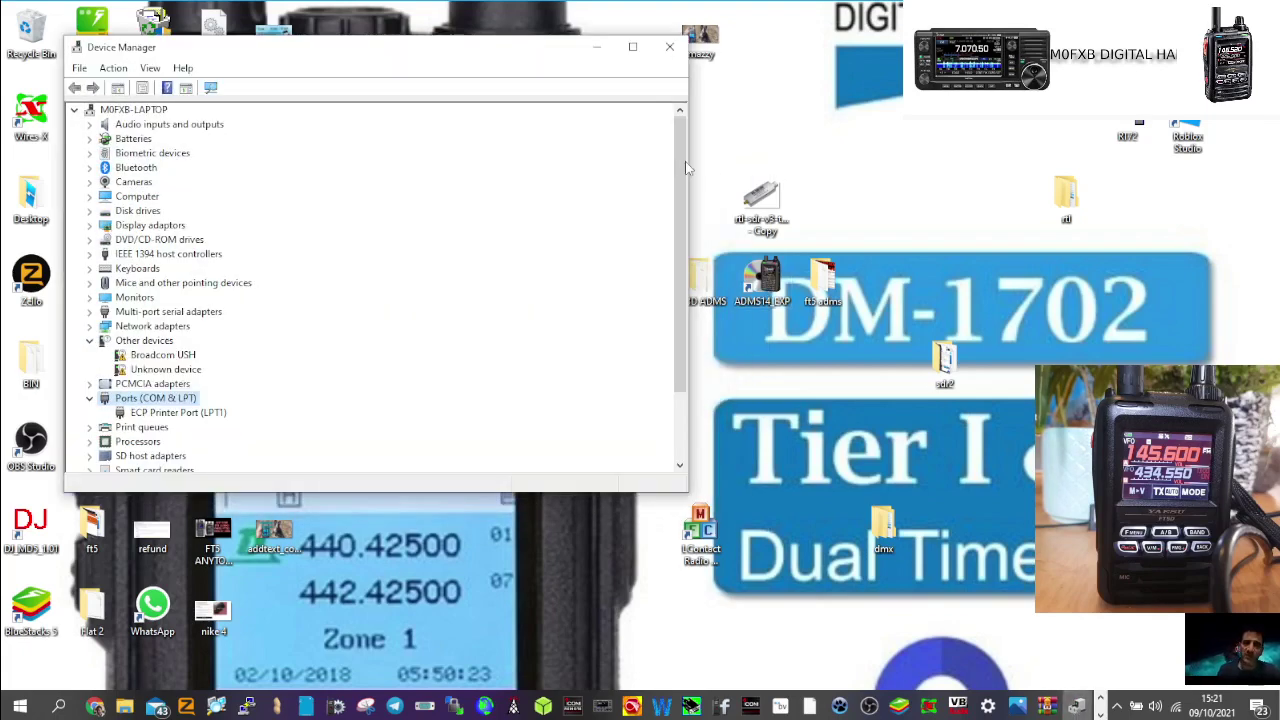
left_click(670, 47)
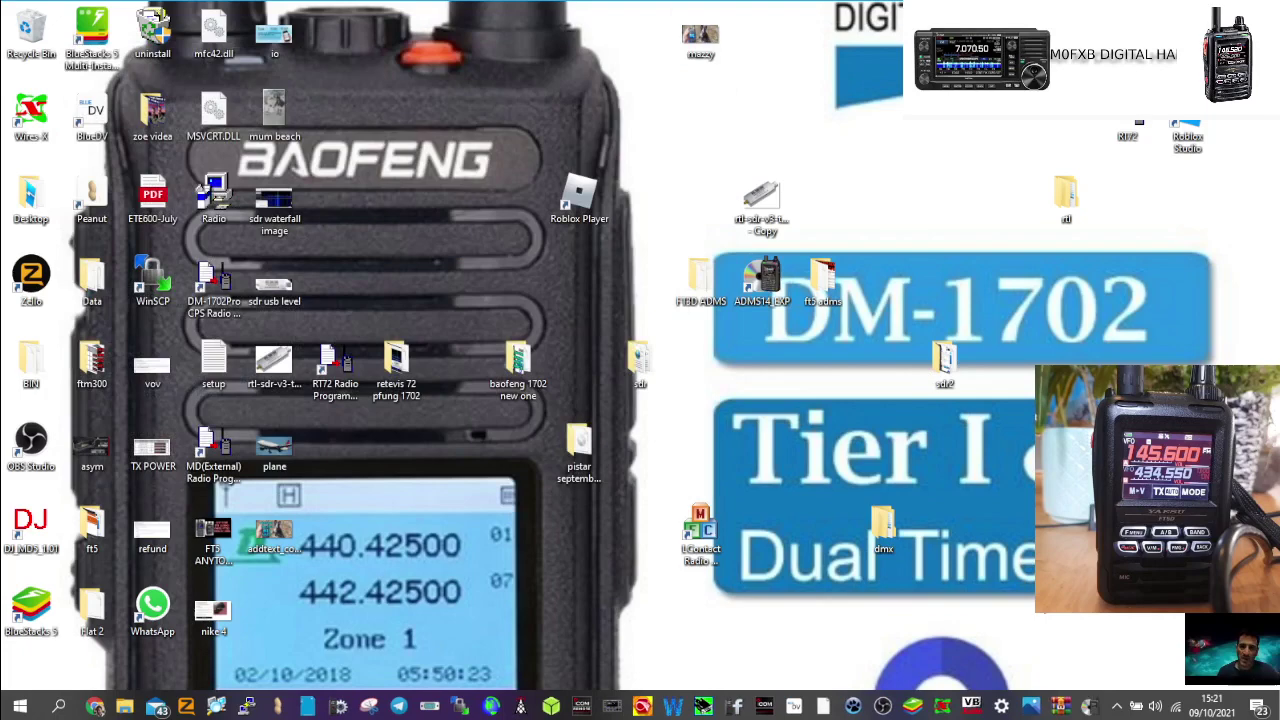
left_click(1092, 708)
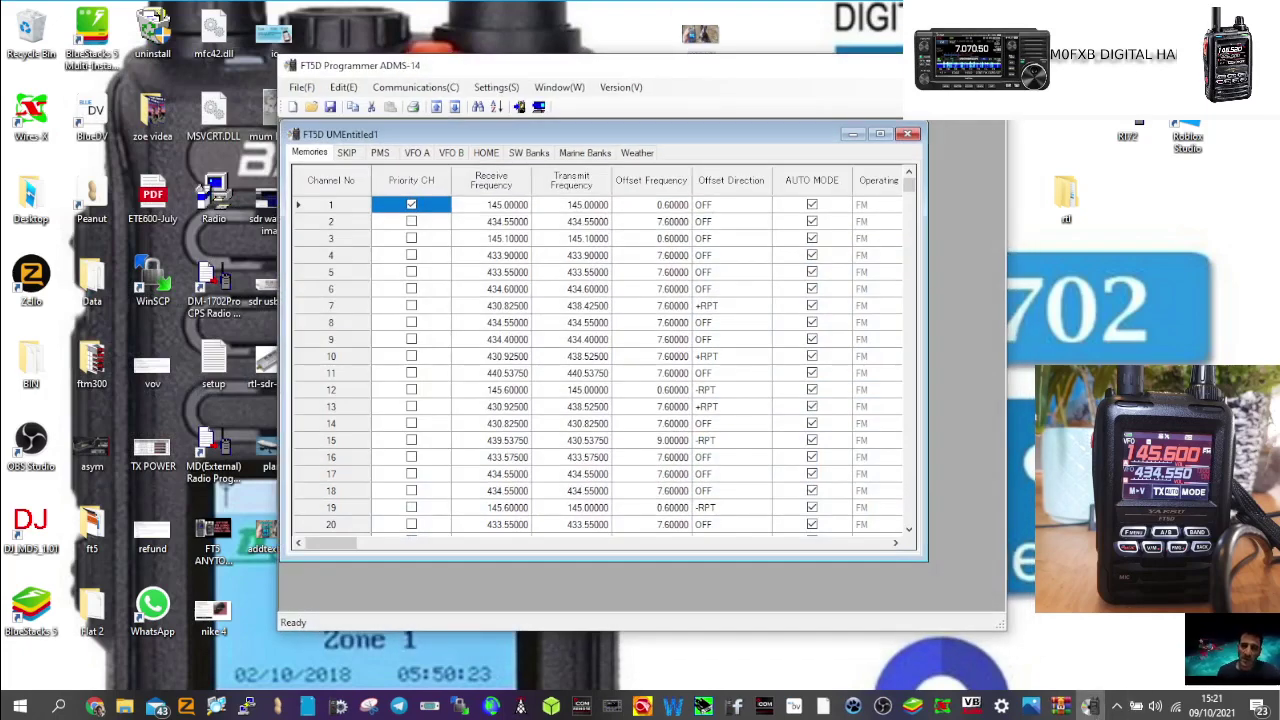
key("super+Up")
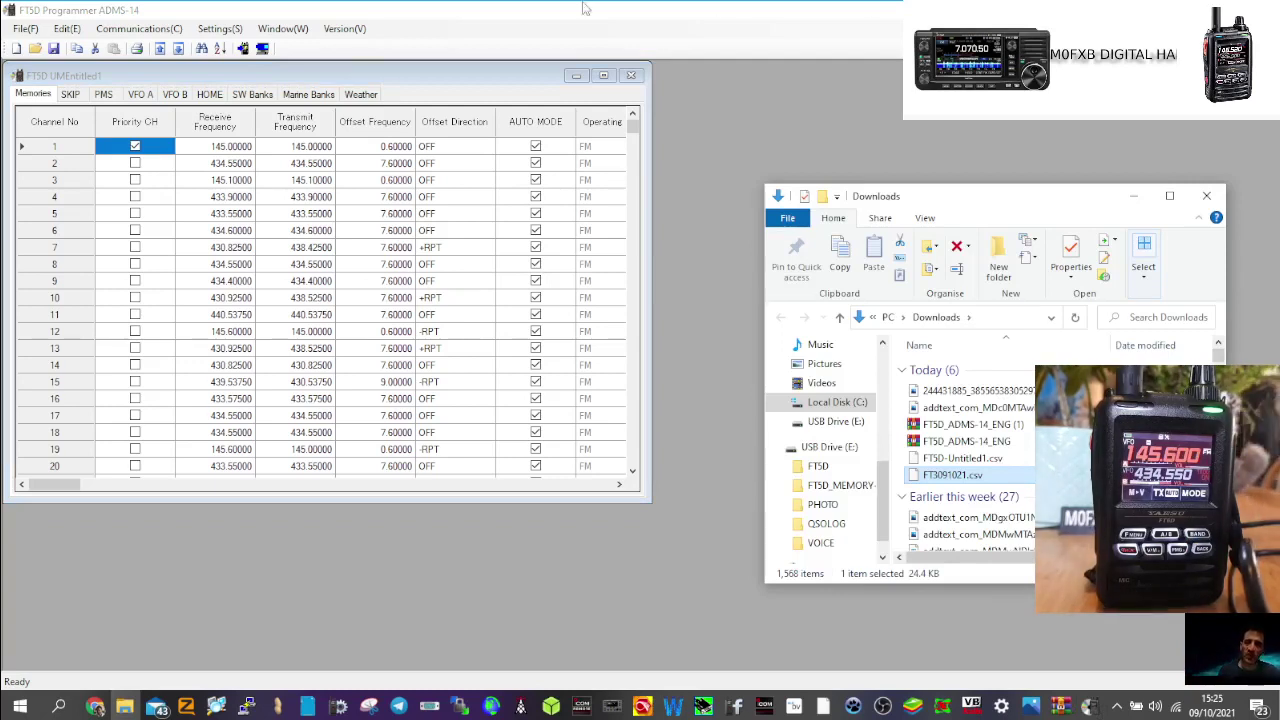
Step: Get data from the SD card using BACKUP.dat in USB Drive (E:)\FT5D\BACKUP, acknowledging Complete
left_click(137, 30)
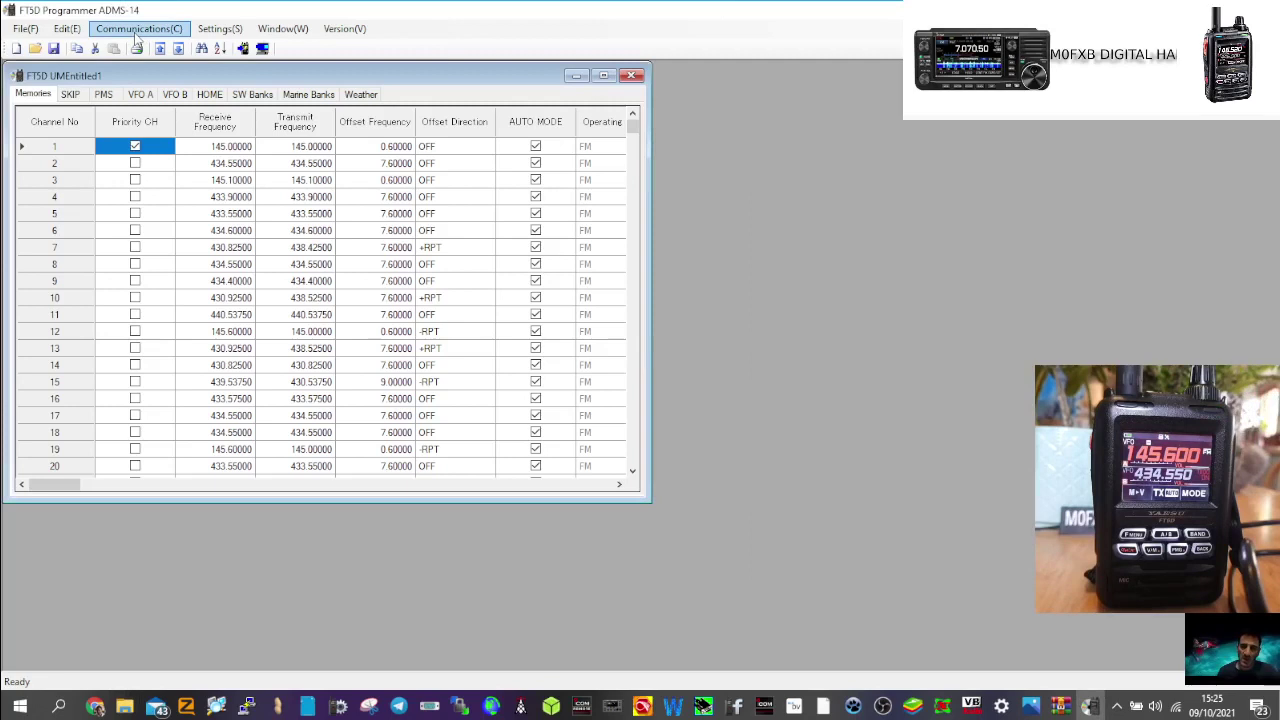
left_click(137, 30)
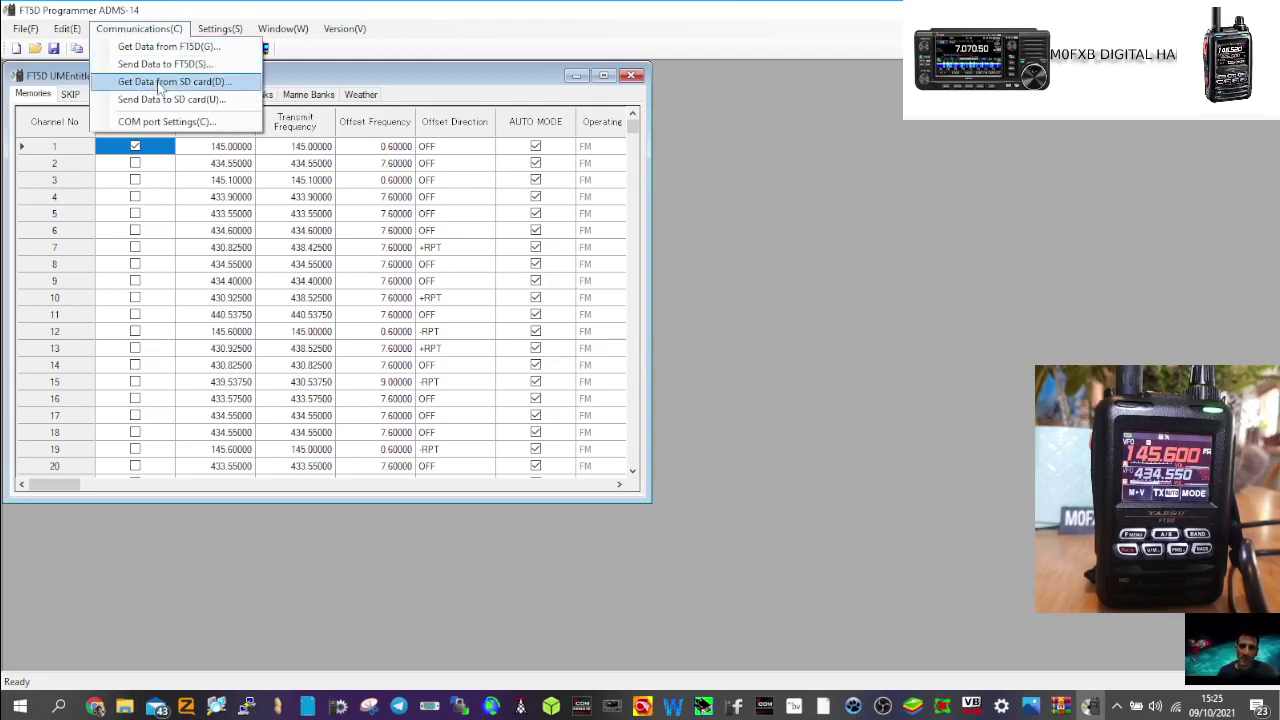
left_click(158, 82)
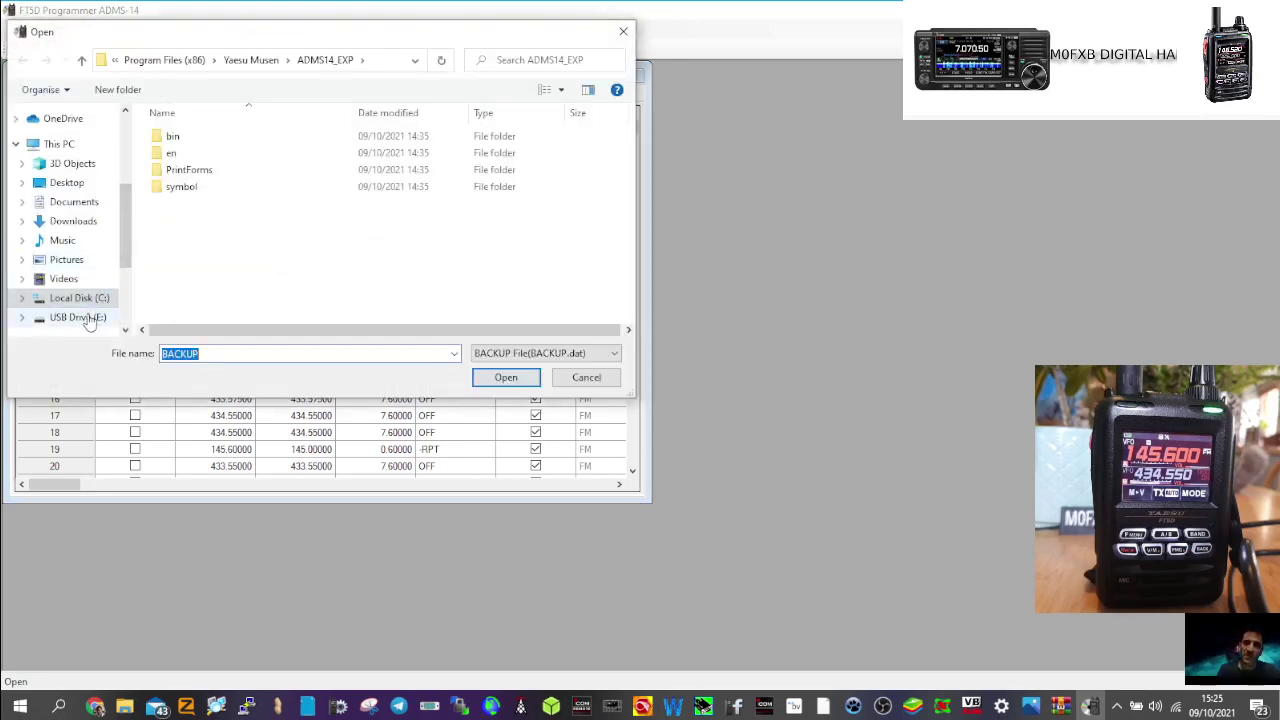
scroll(127, 294, "down", 3)
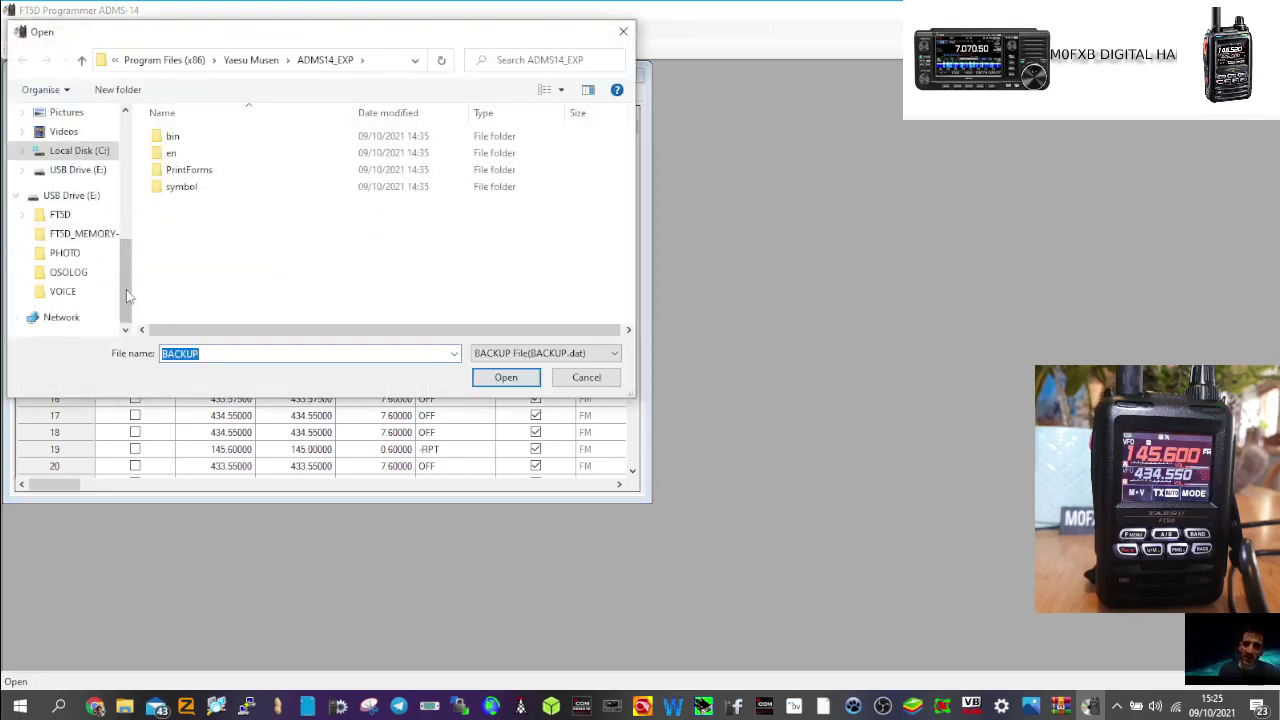
left_click(98, 236)
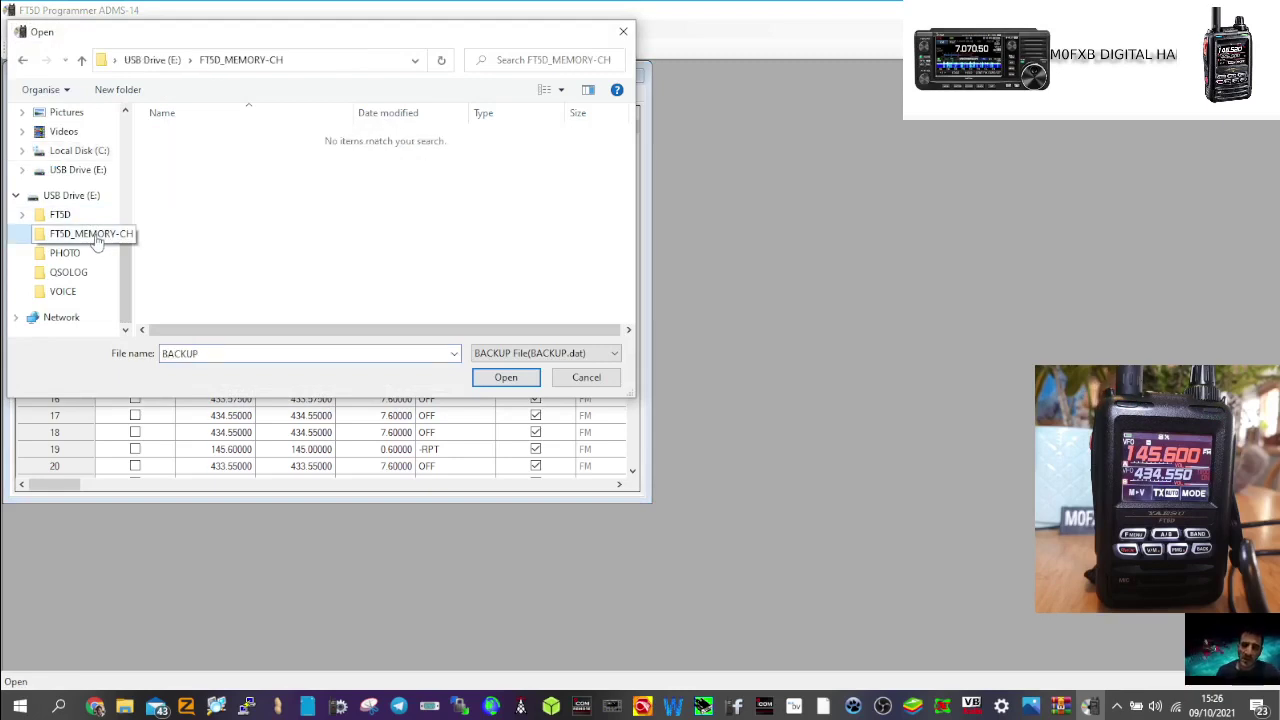
left_click(77, 216)
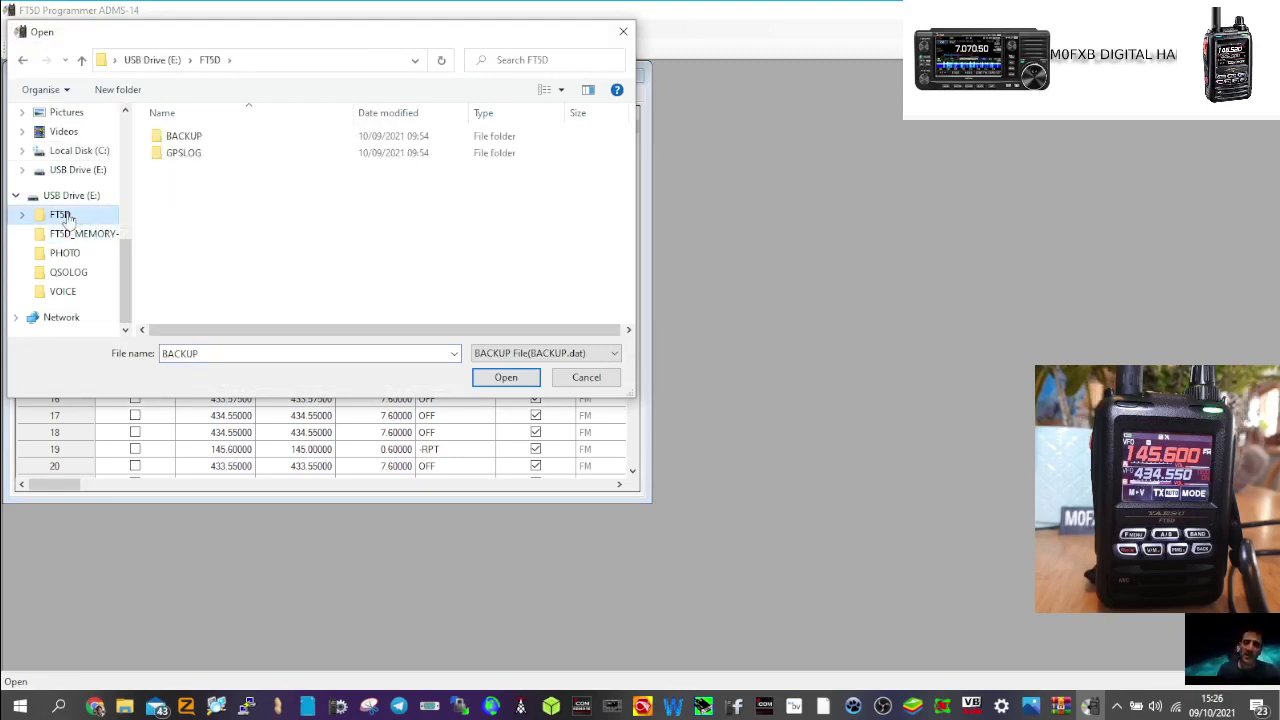
double_click(210, 142)
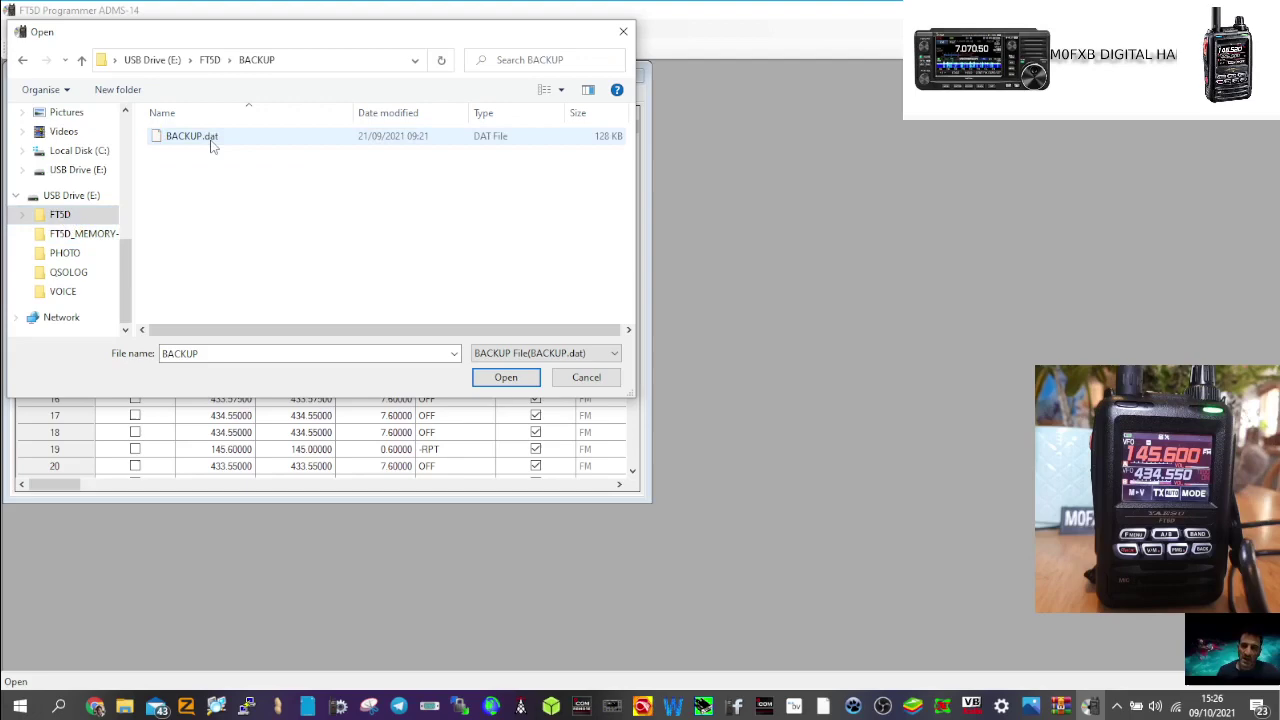
double_click(211, 140)
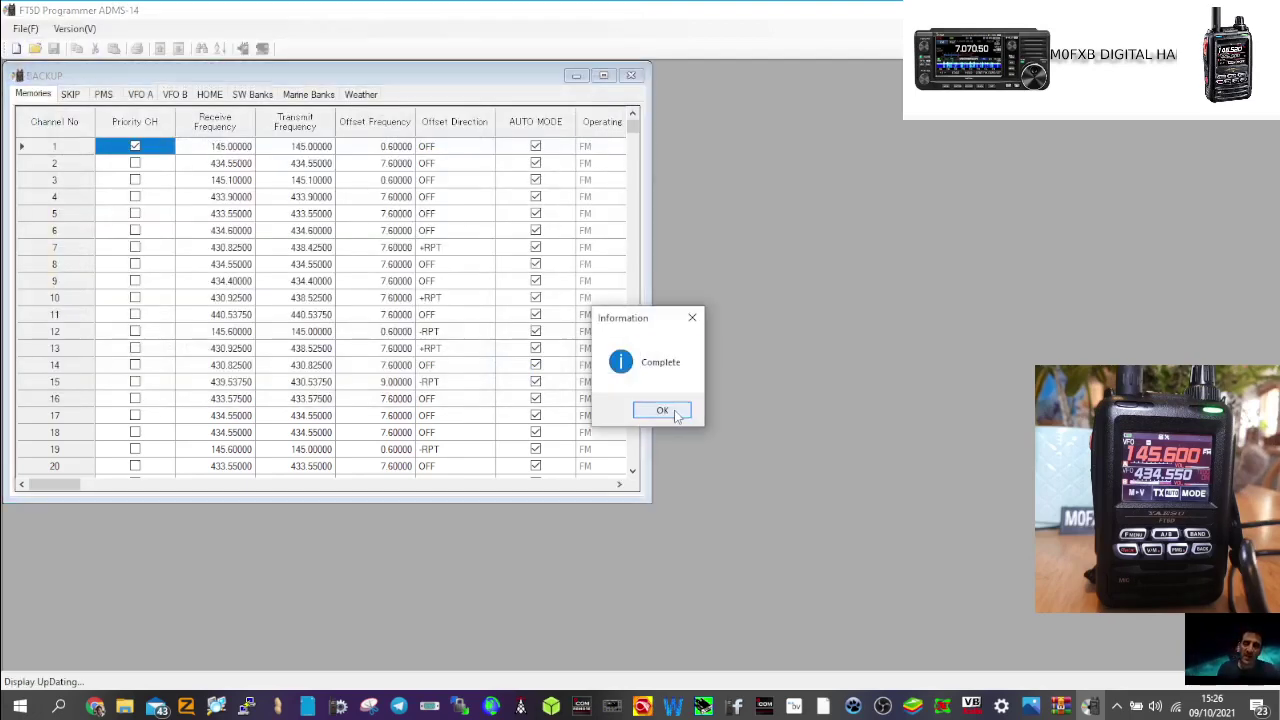
left_click(662, 411)
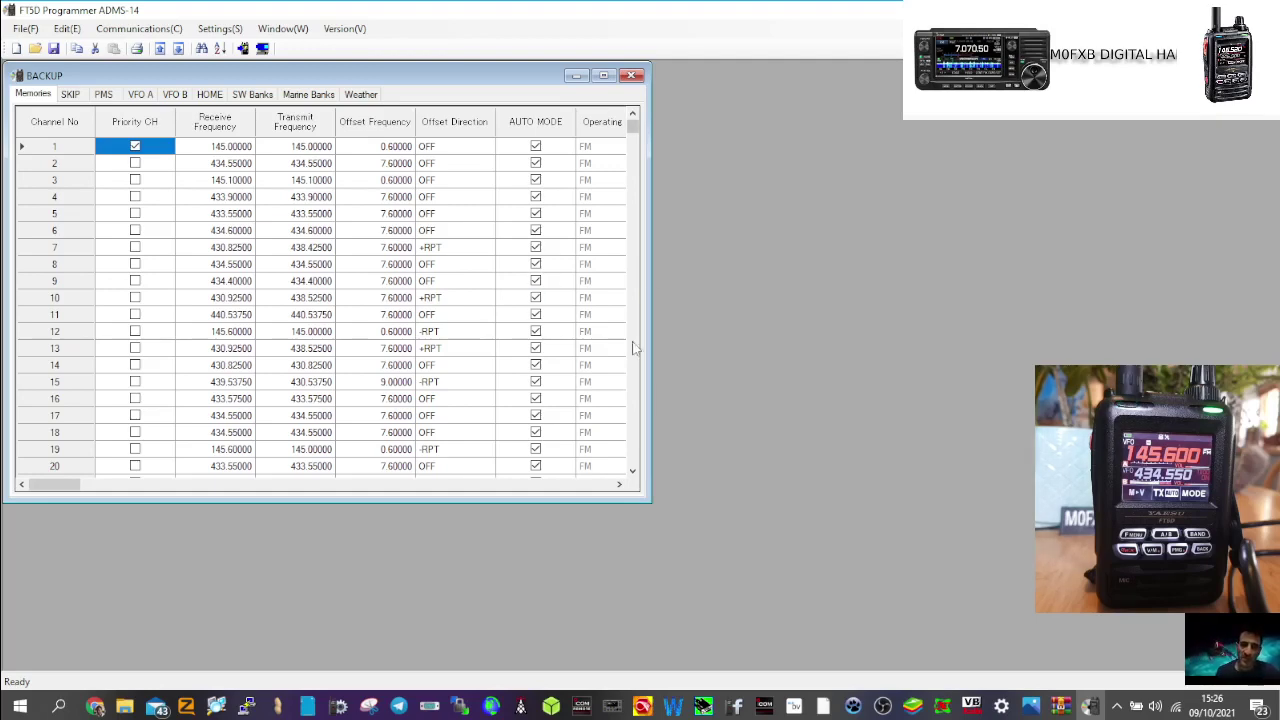
Step: Enter 145.500 as channel 23's receive frequency and commit it
left_click(634, 288)
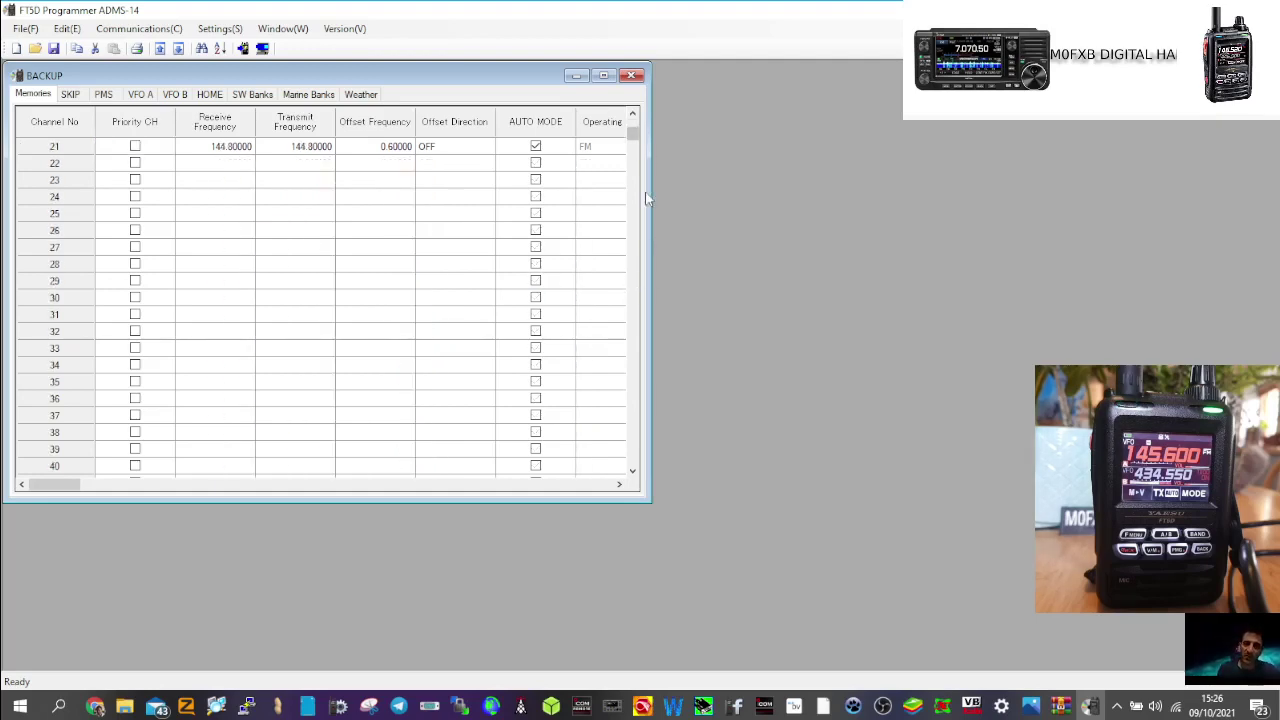
left_click(207, 180)
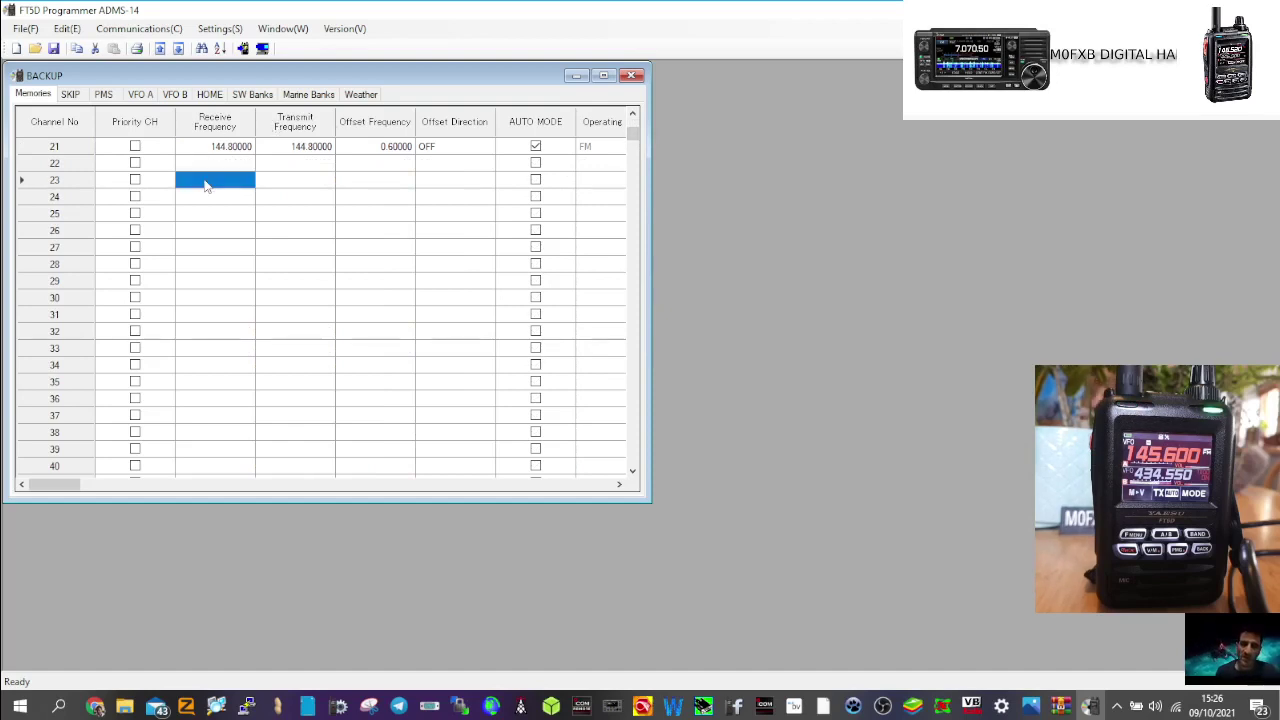
type("1")
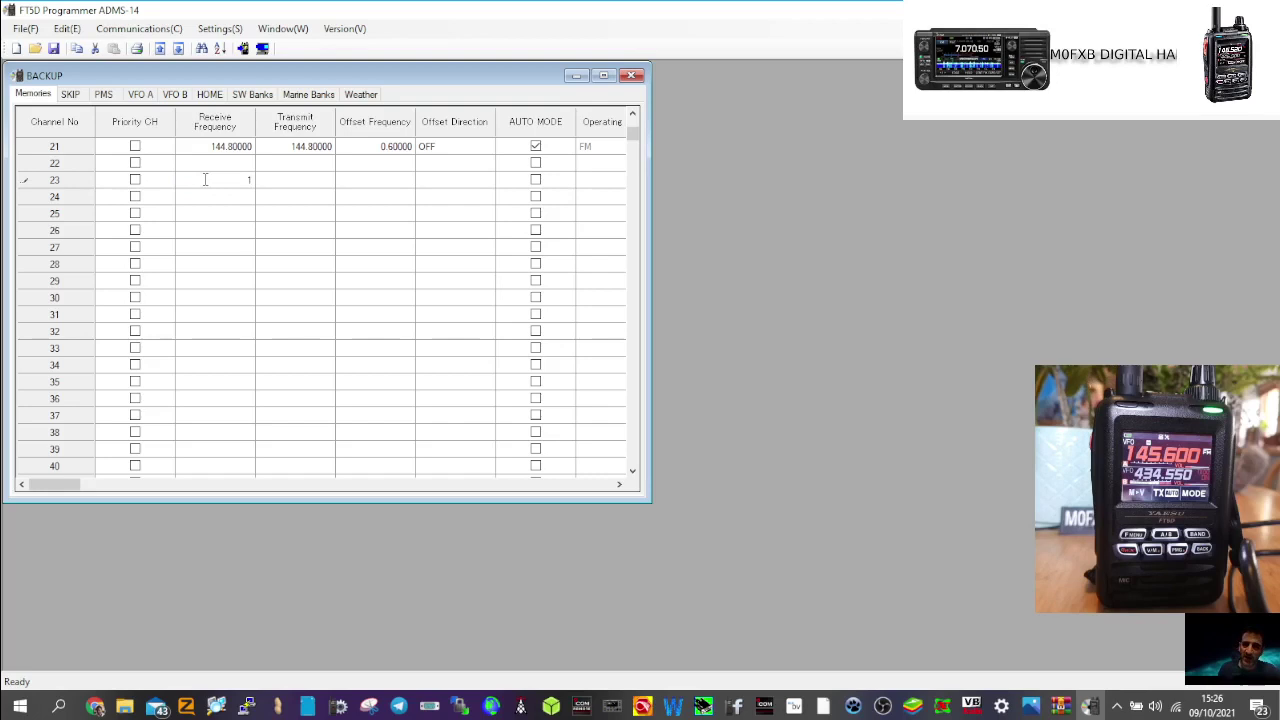
type("45.5")
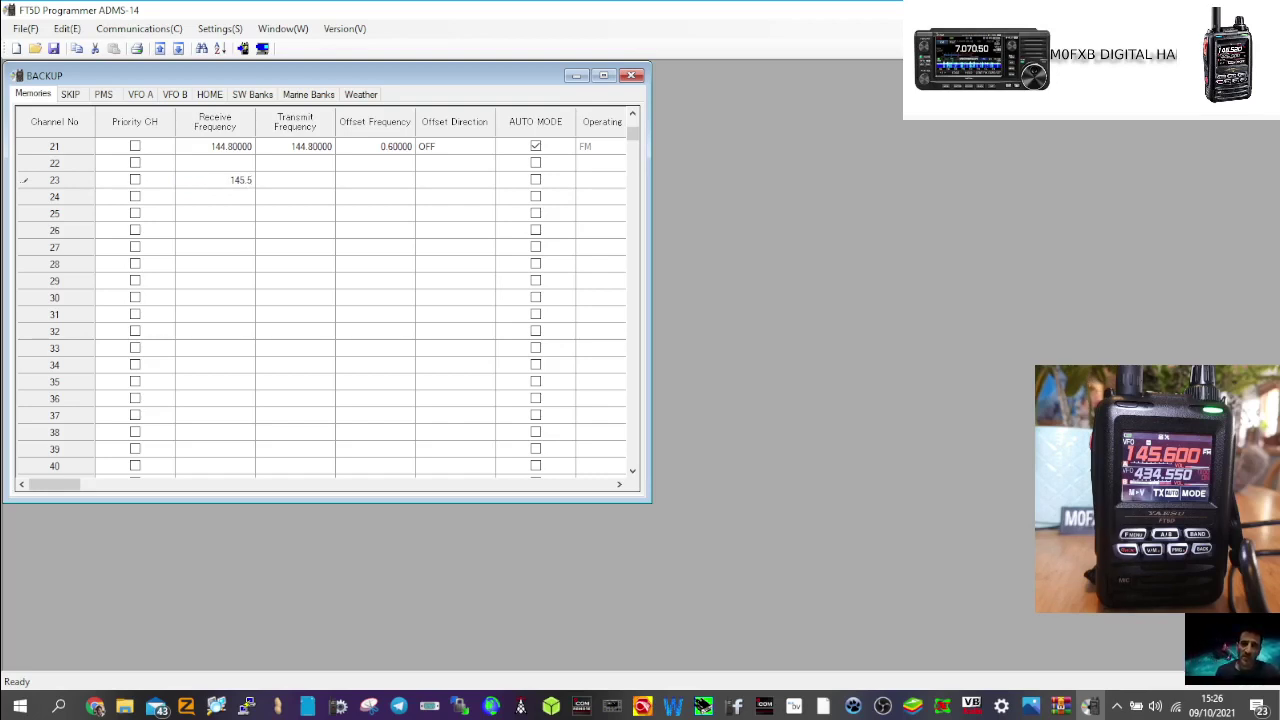
type("00")
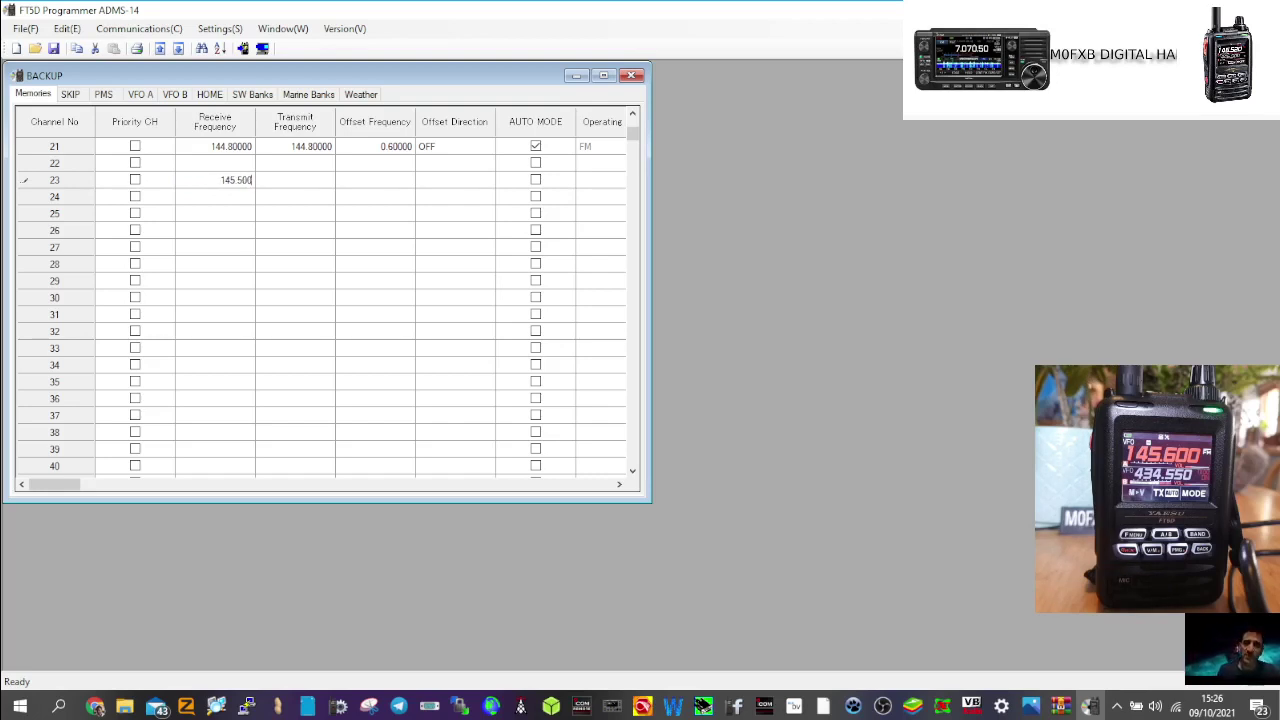
left_click(296, 188)
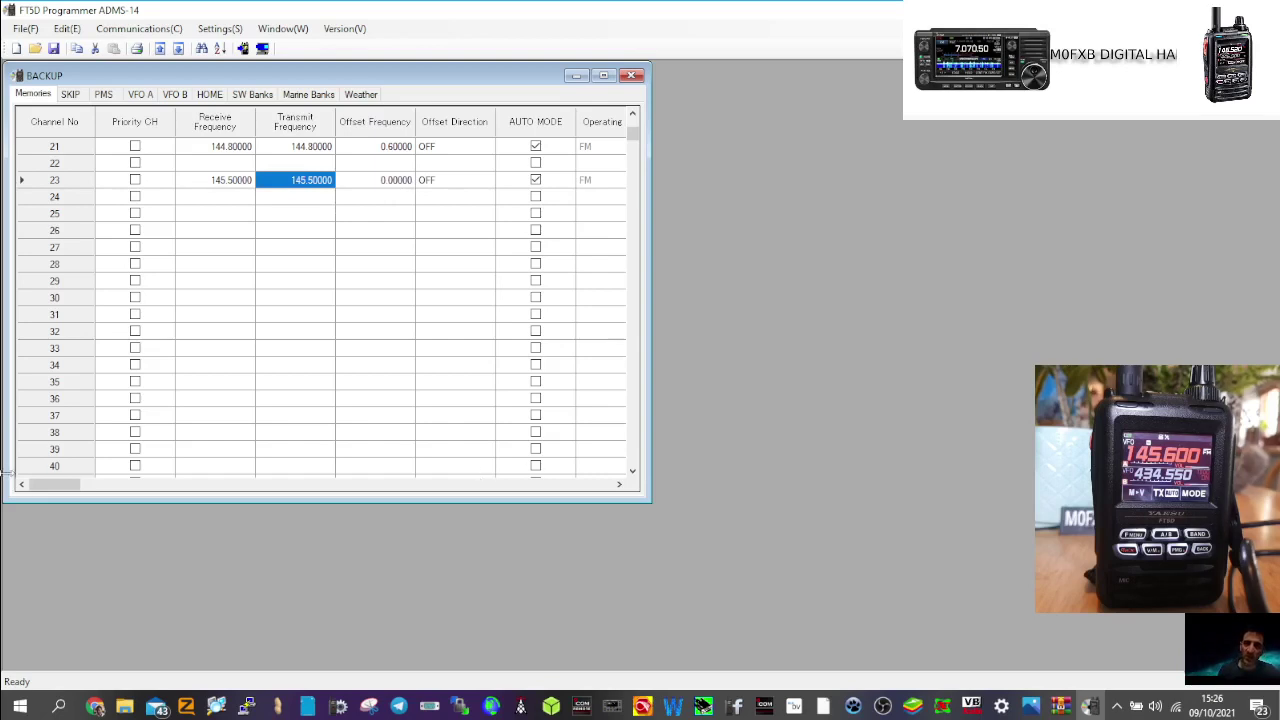
Step: Scroll across the memory table columns to review channel 23's auto-filled settings
left_click(267, 486)
left_click(462, 490)
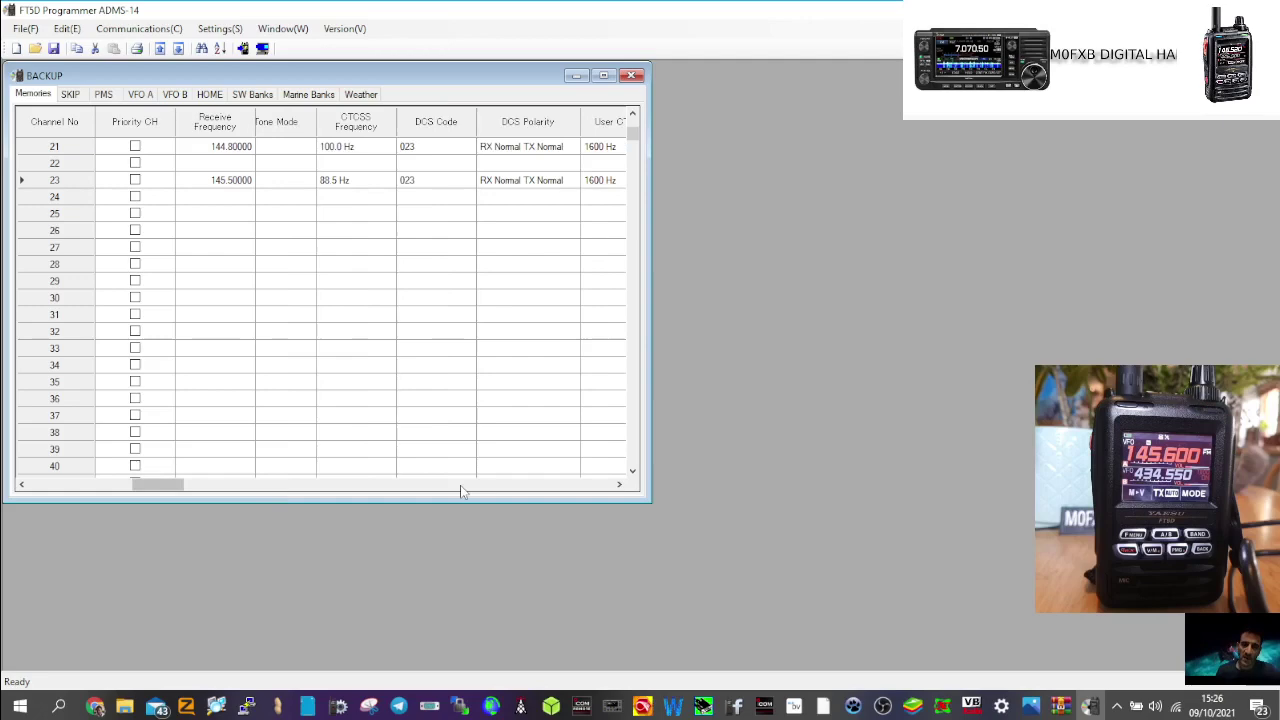
left_click(525, 487)
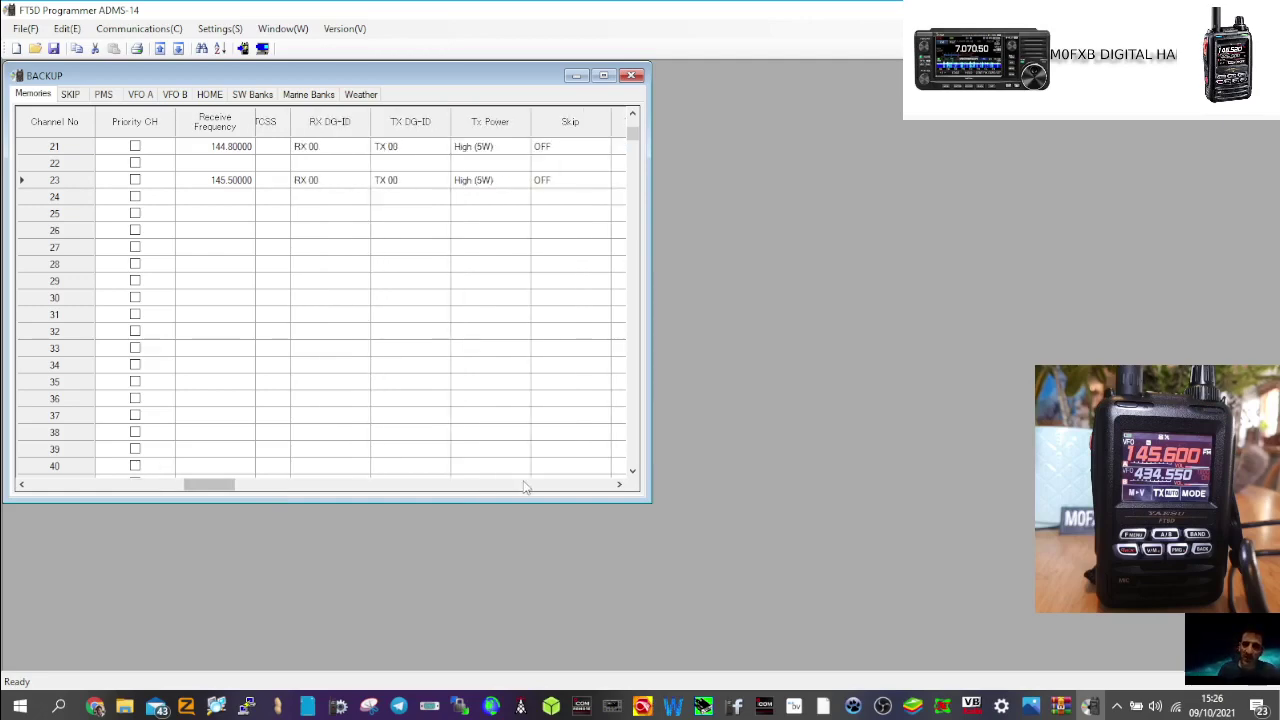
left_click(598, 488)
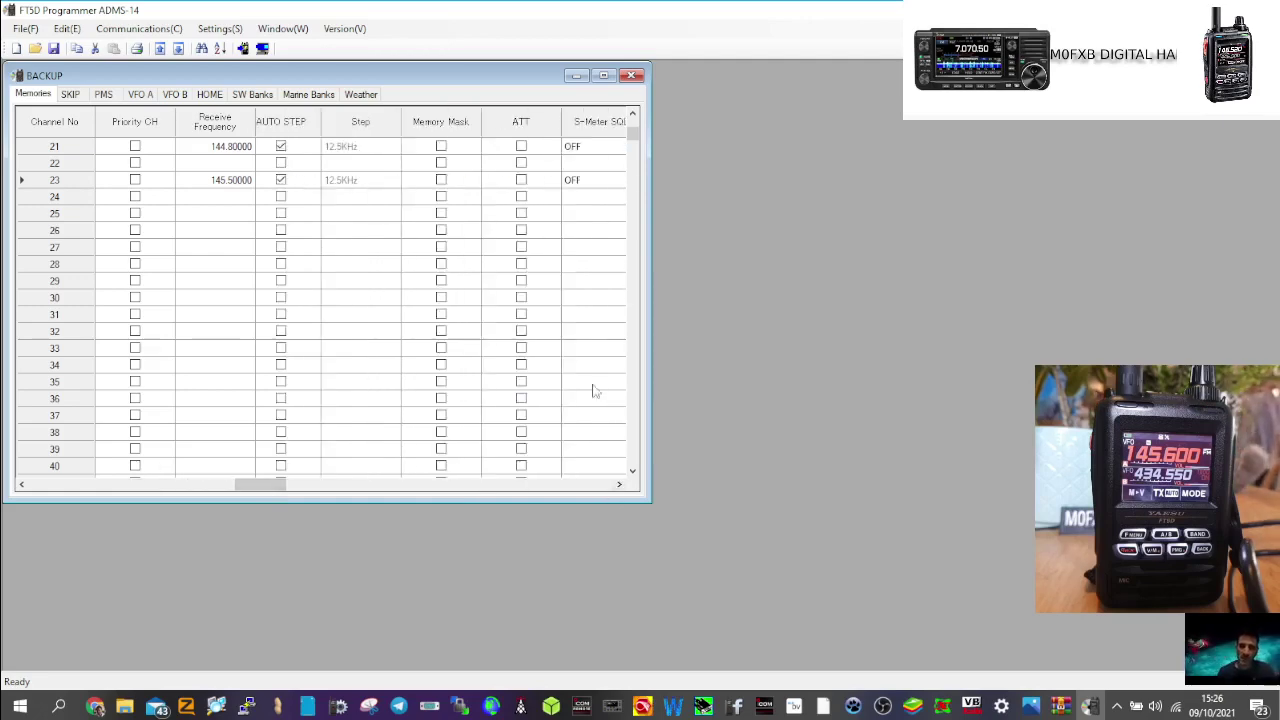
mouse_move(279, 485)
left_mouse_down()
mouse_move(601, 500)
mouse_move(432, 510)
mouse_move(263, 485)
left_mouse_up()
scroll(391, 407, "right", 3)
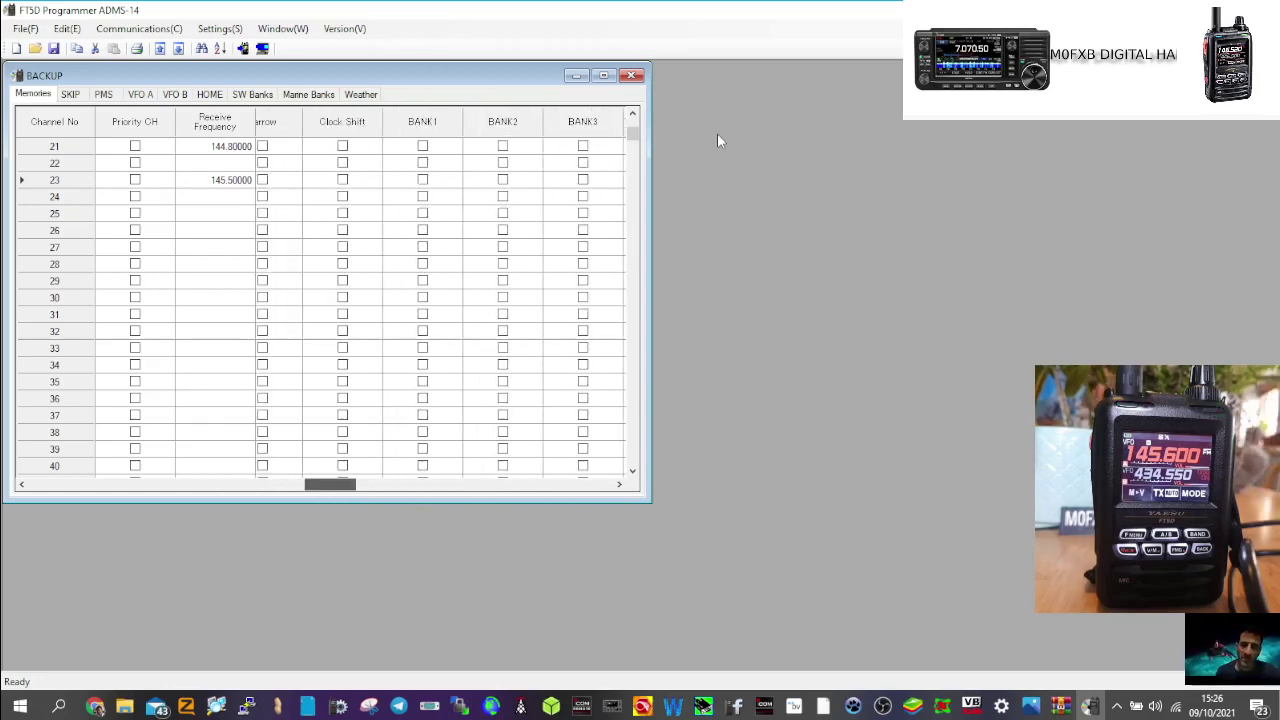
Step: Maximise the BACKUP memory window, name channel 23 'S20', and open the Communications menu
left_click(604, 77)
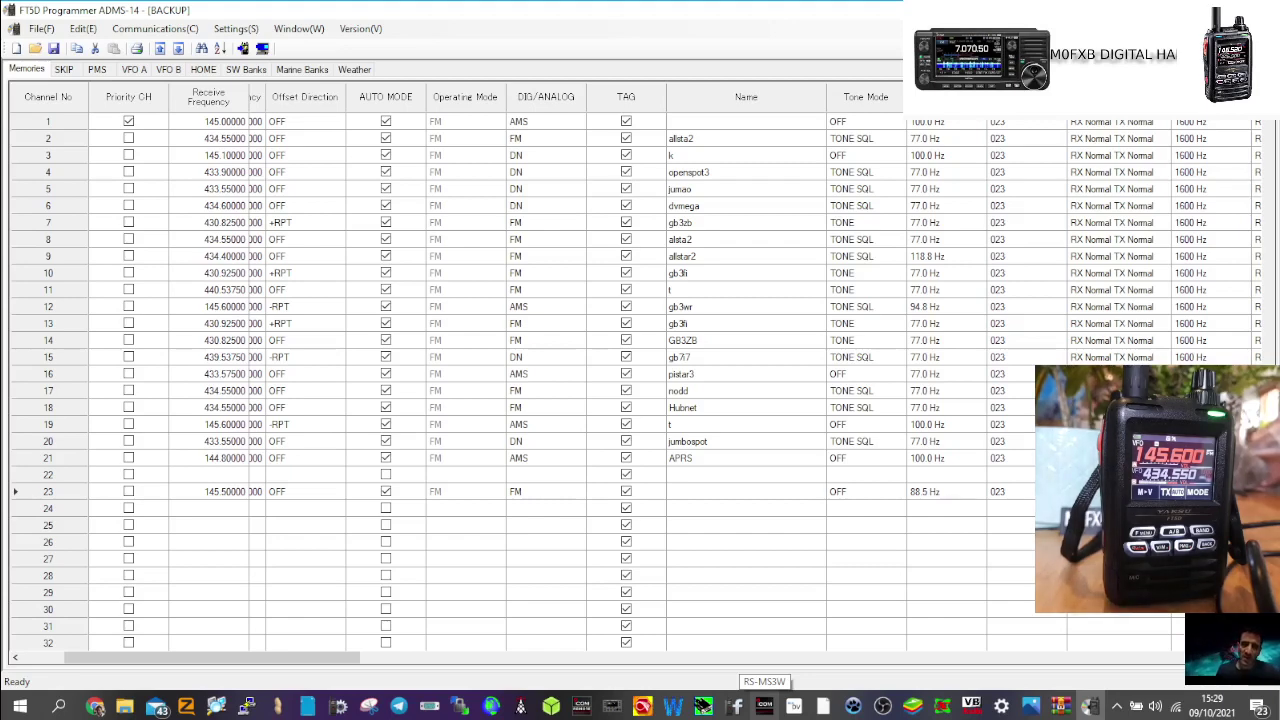
left_click(699, 497)
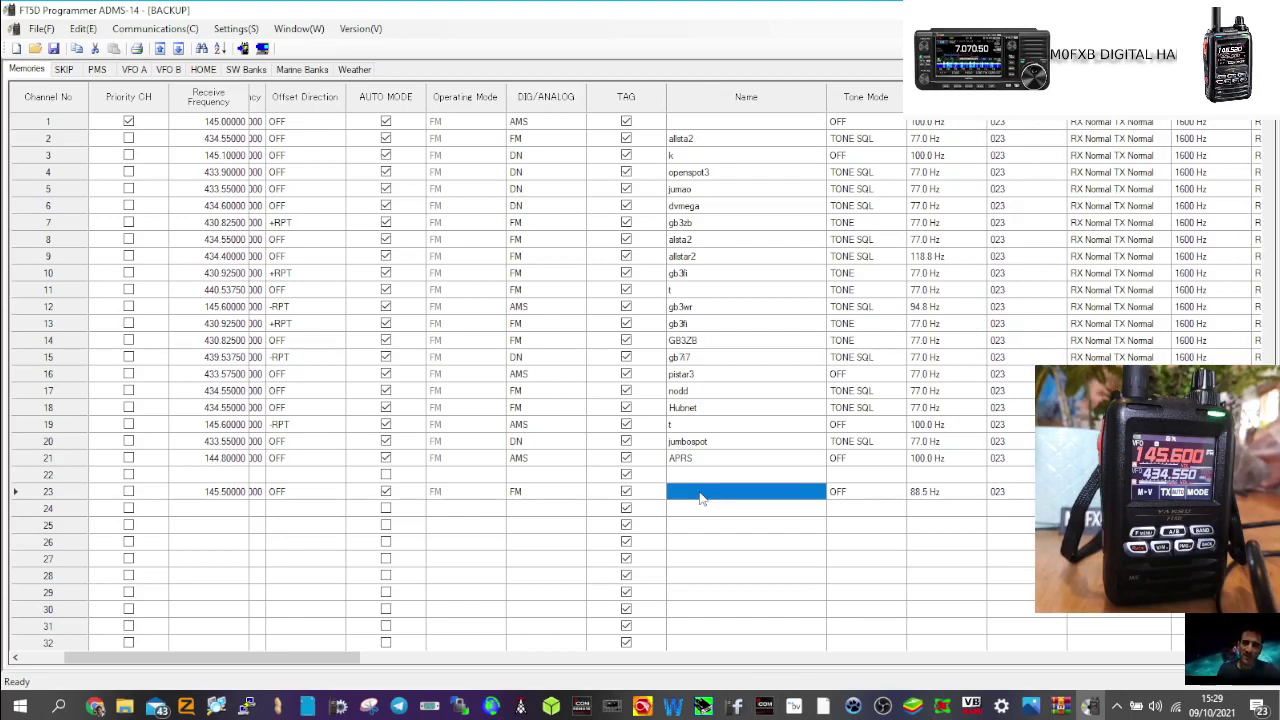
type("S2")
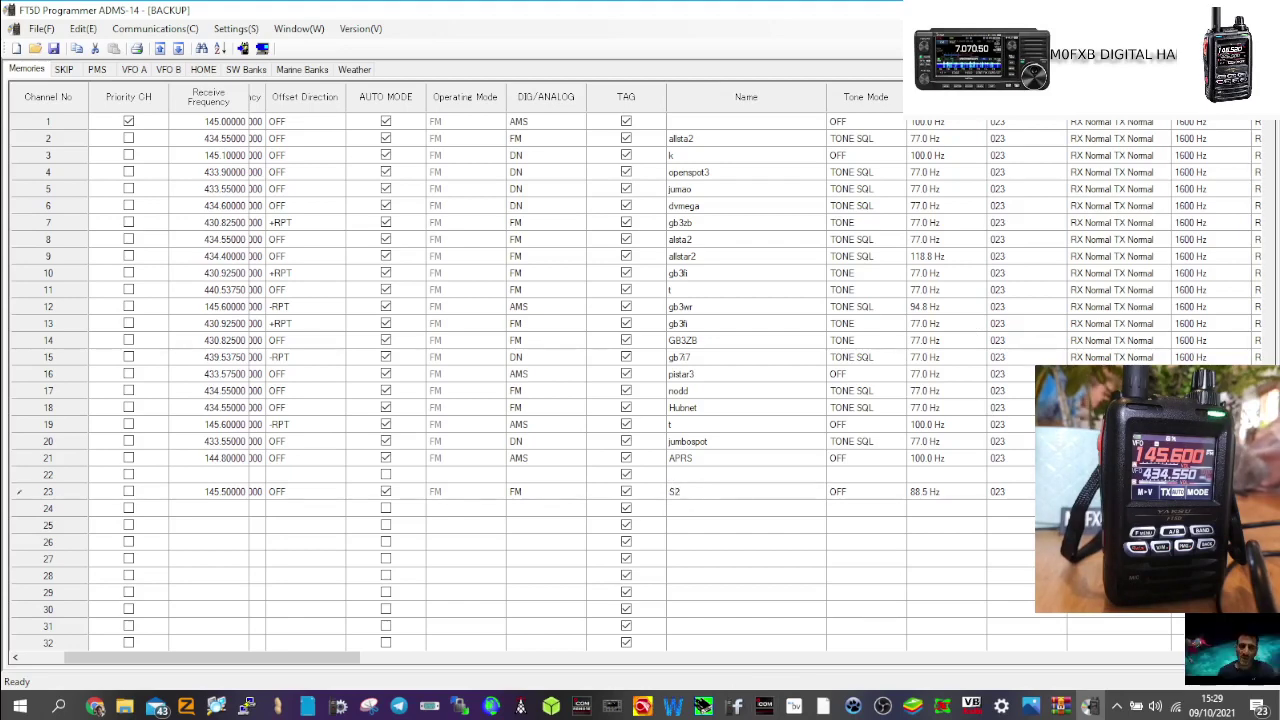
type("0")
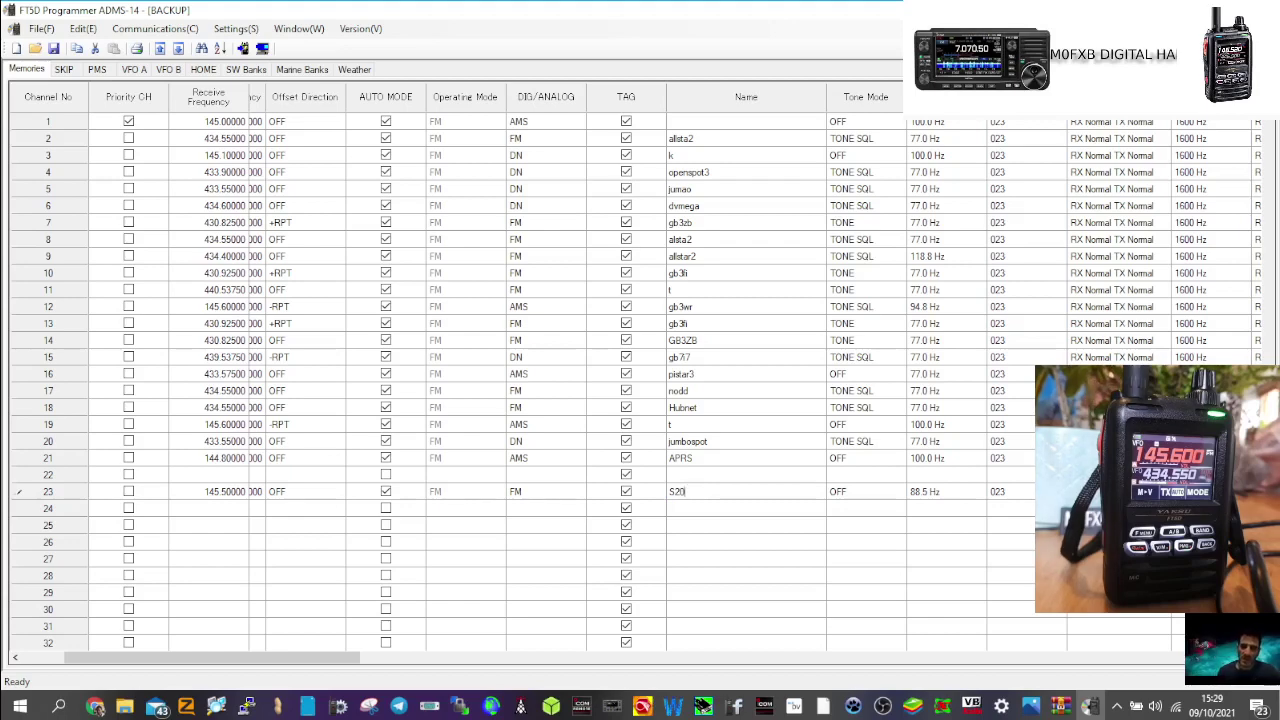
left_click(155, 28)
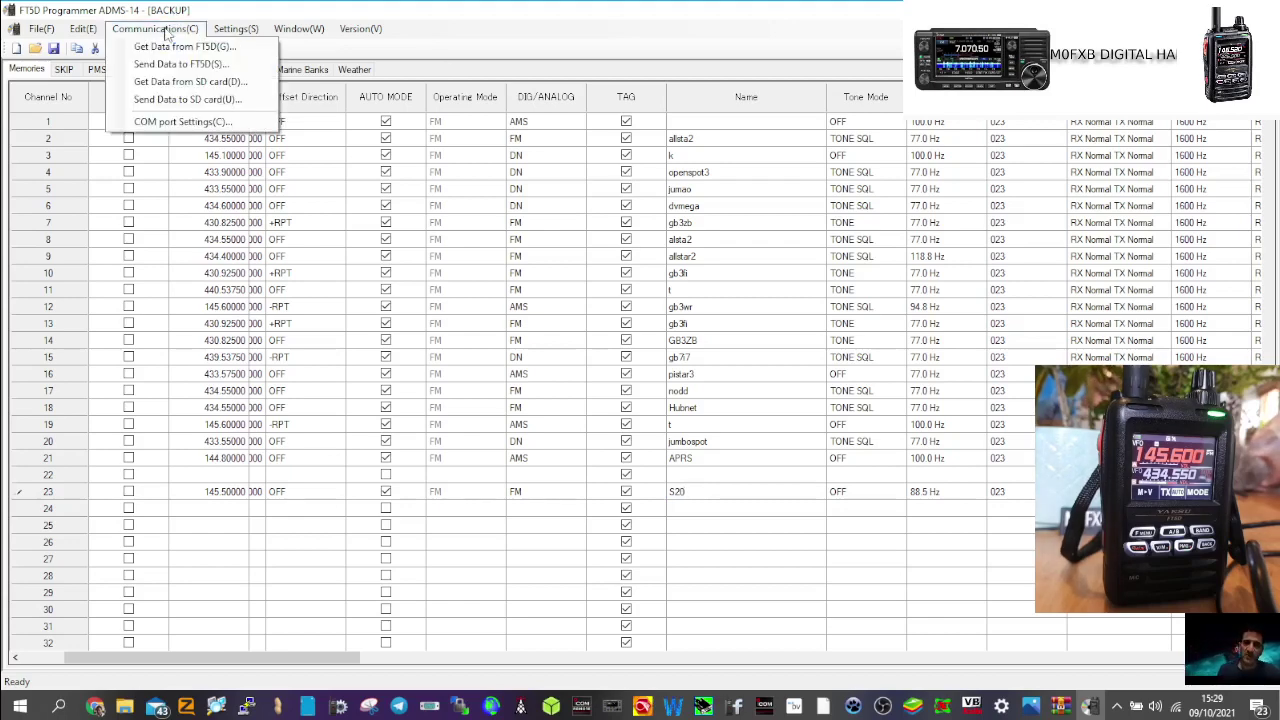
left_click(184, 100)
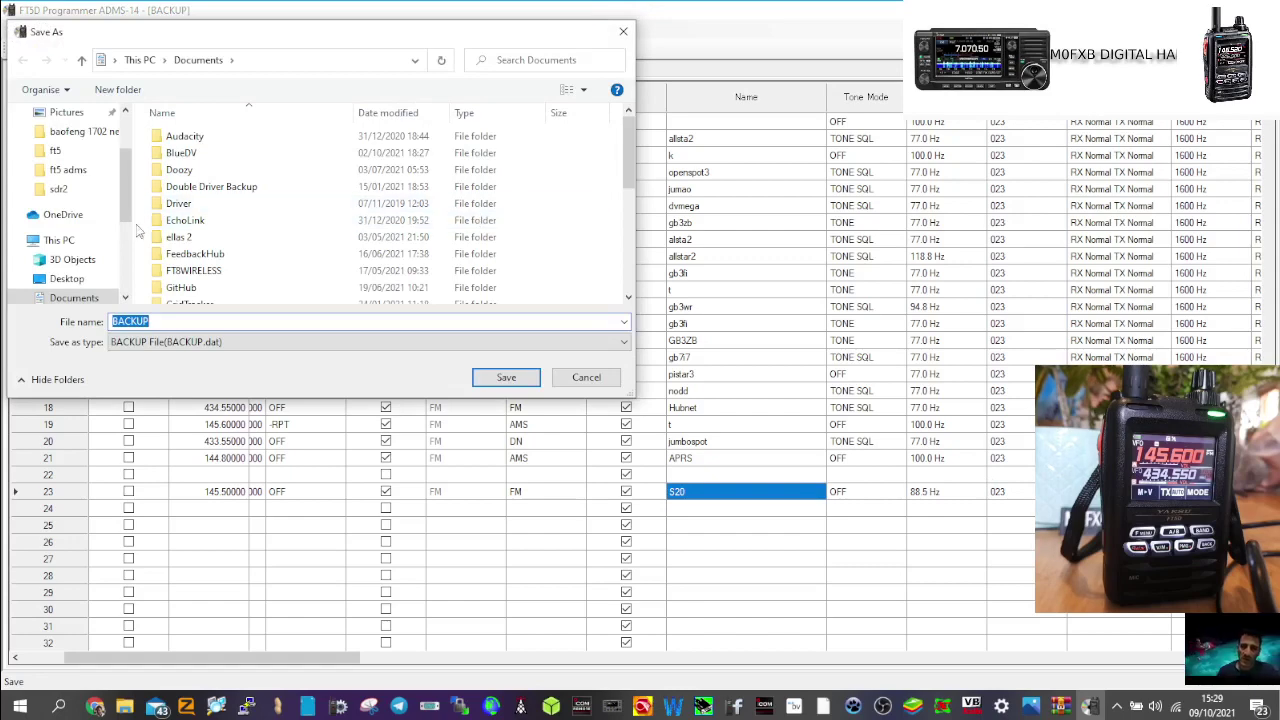
scroll(125, 256, "down", 4)
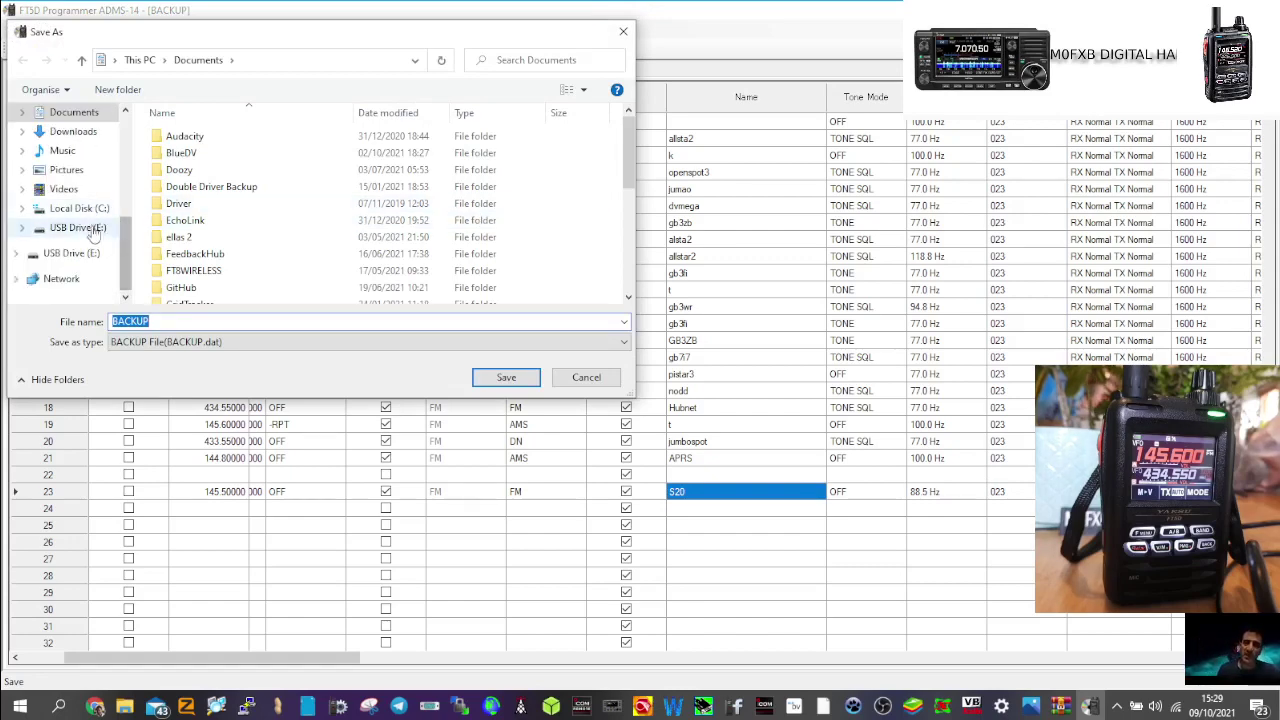
left_click(90, 231)
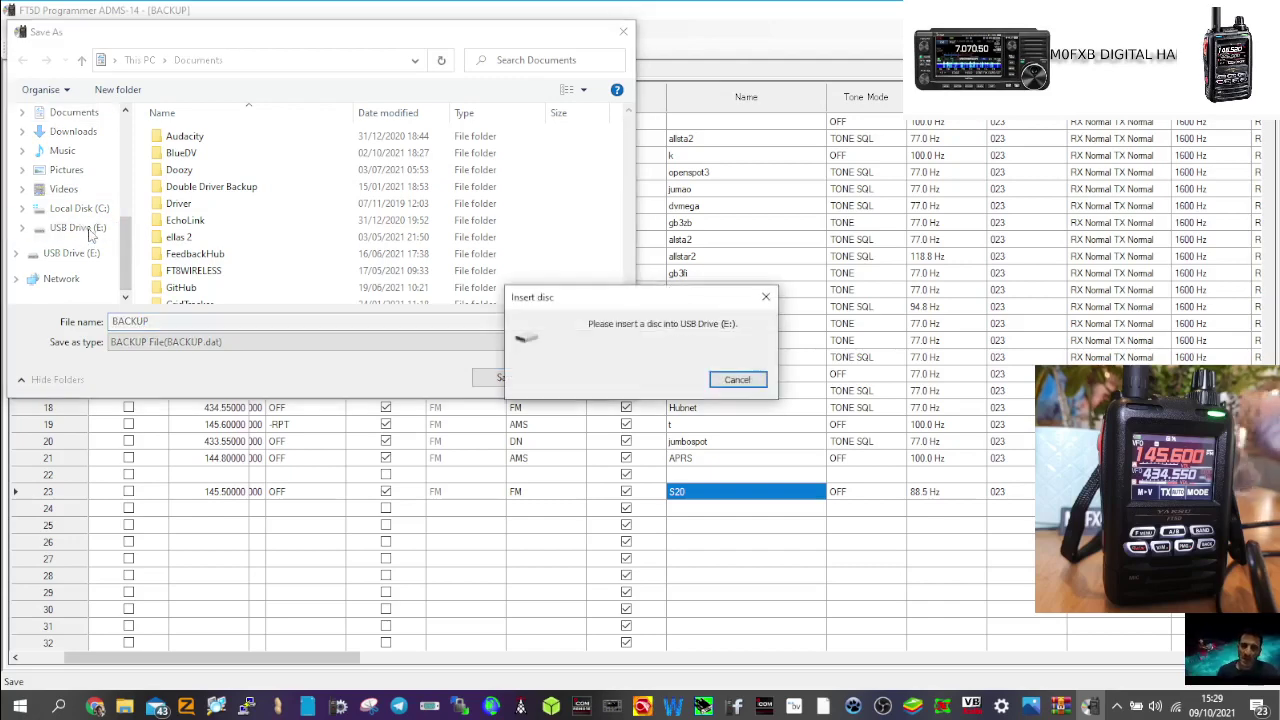
left_click(738, 380)
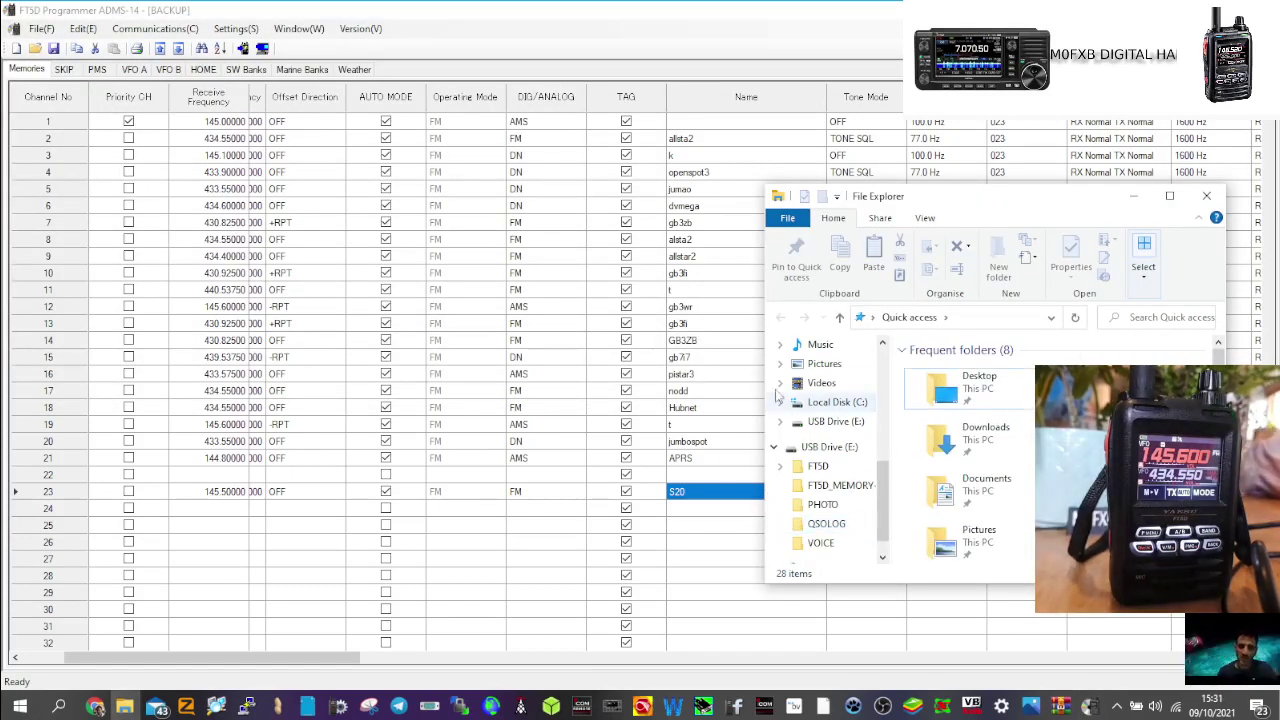
Step: Send the data to the SD card, replacing BACKUP.dat in E:\FT5D\BACKUP, and acknowledge completion
left_click(157, 30)
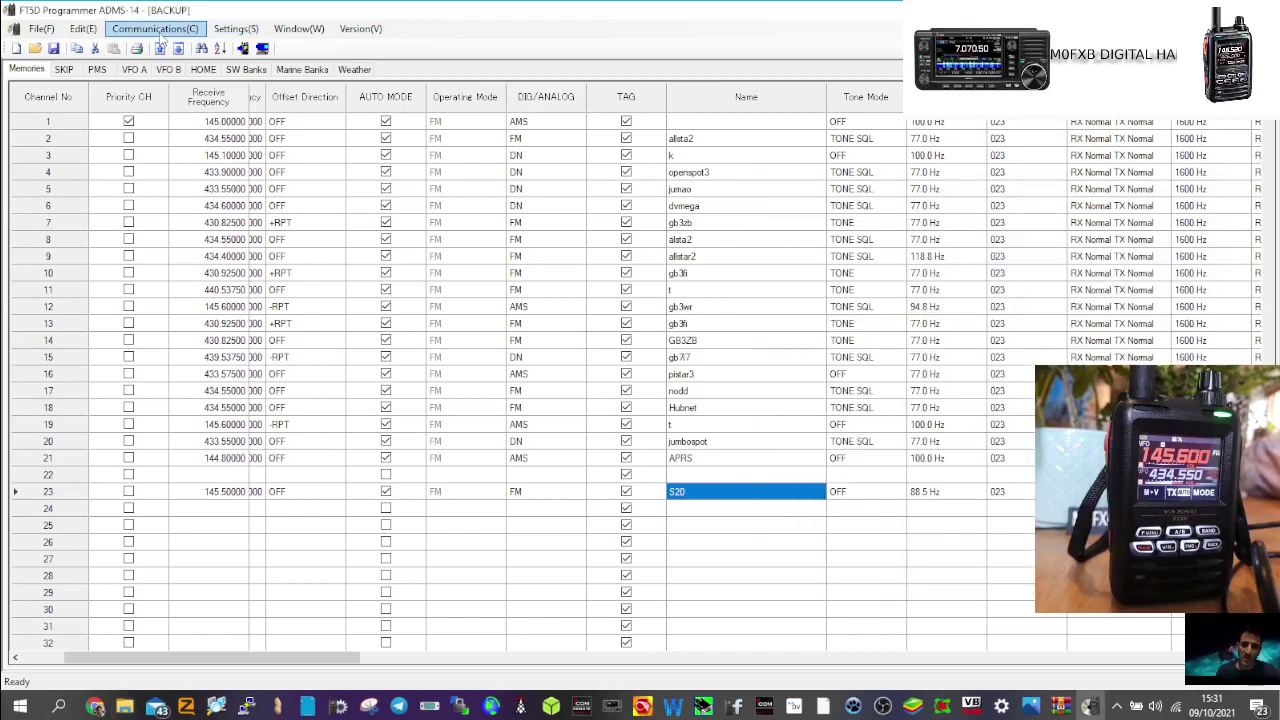
left_click(158, 31)
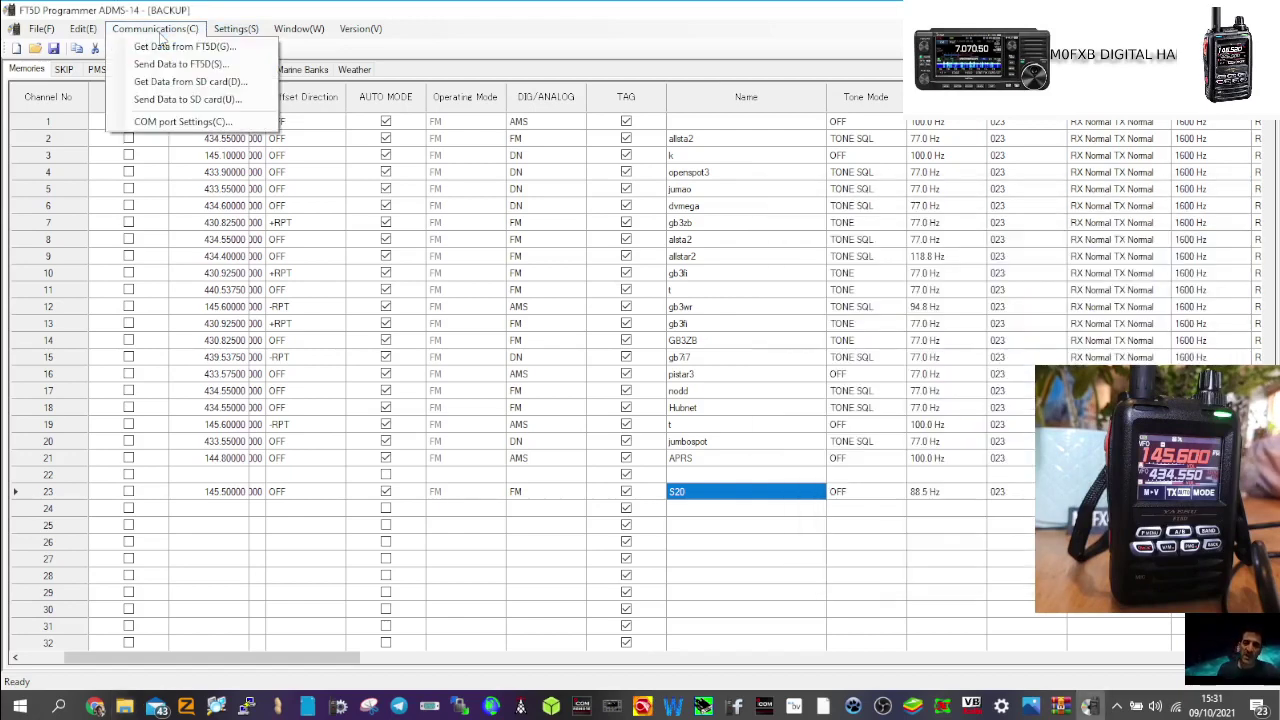
left_click(182, 103)
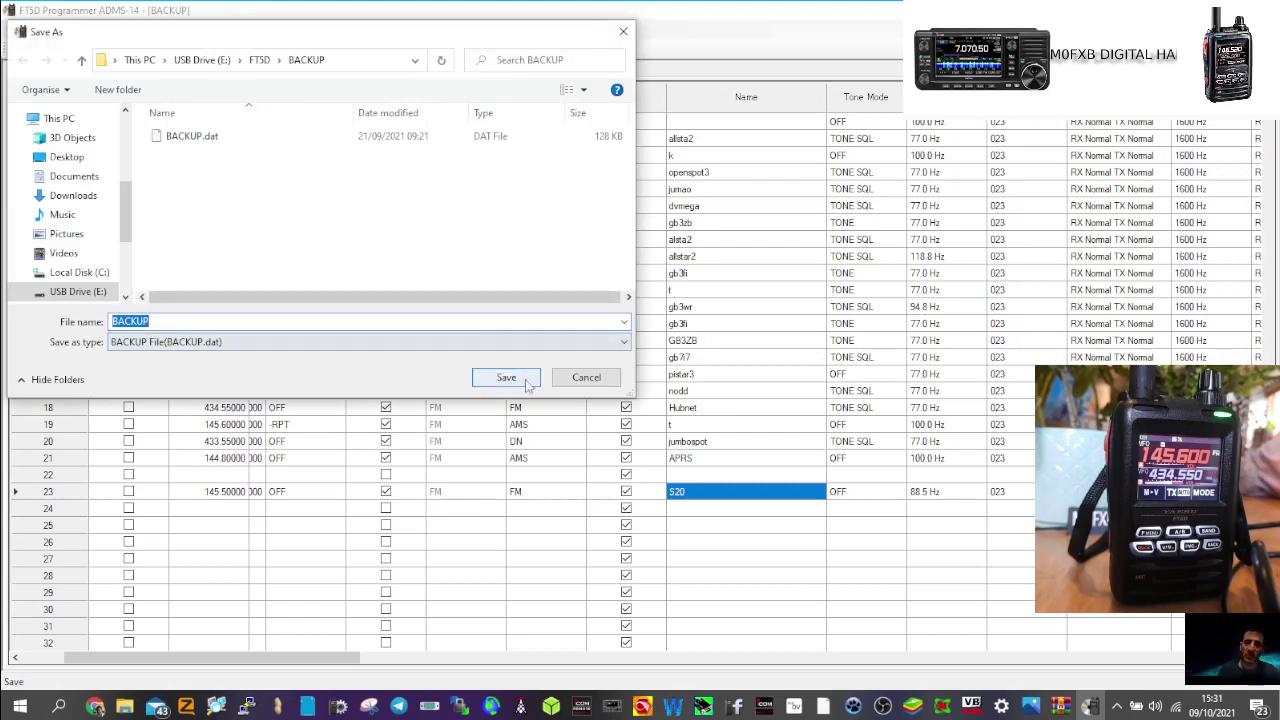
left_click(210, 143)
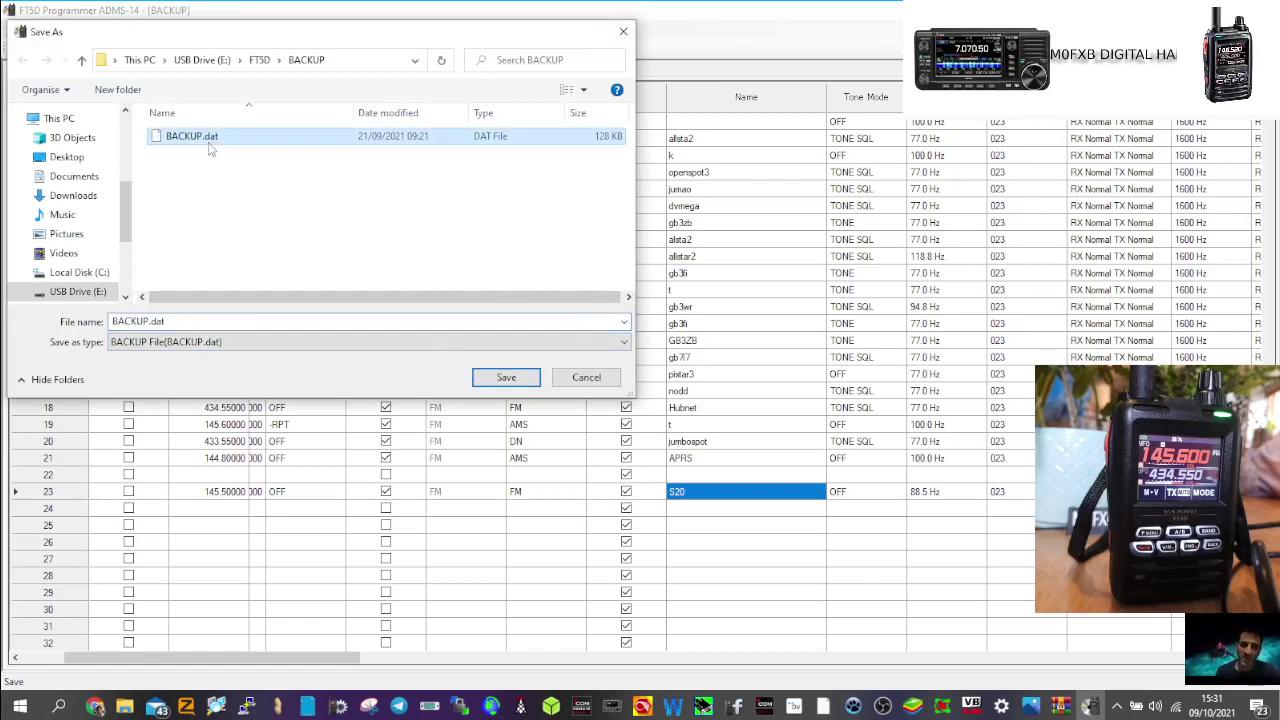
left_click(507, 377)
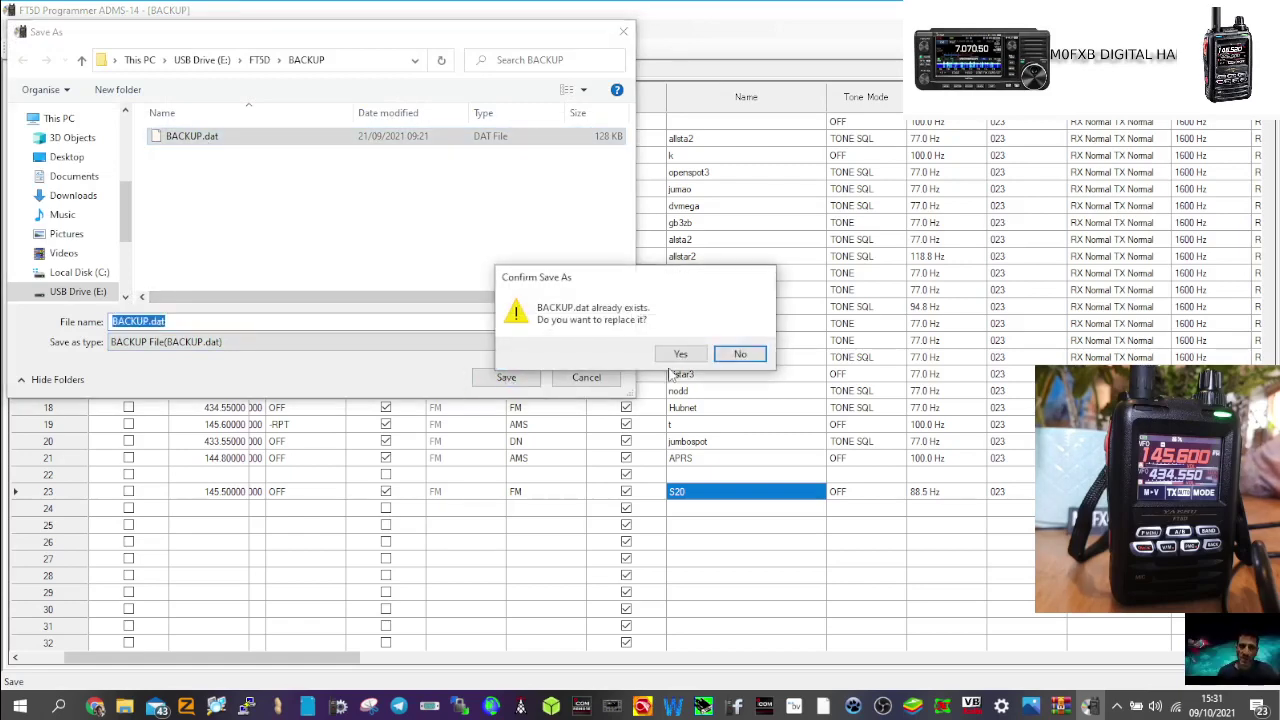
left_click(680, 354)
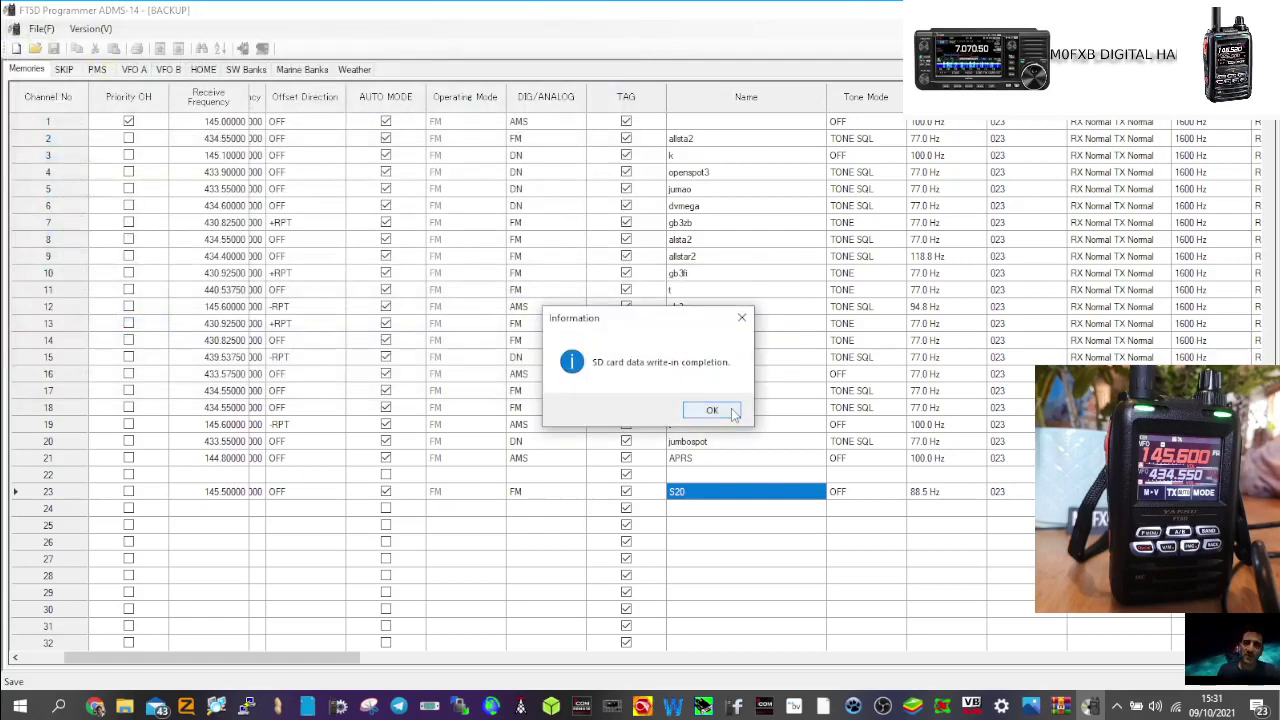
left_click(712, 411)
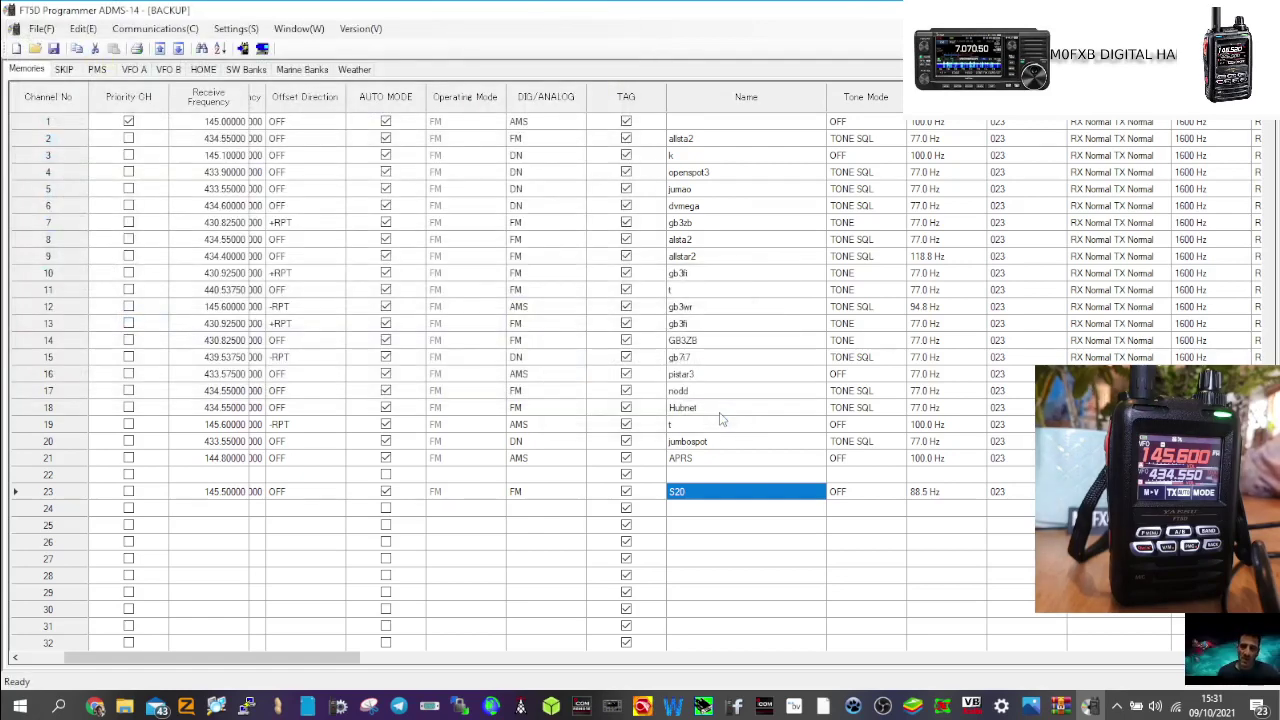